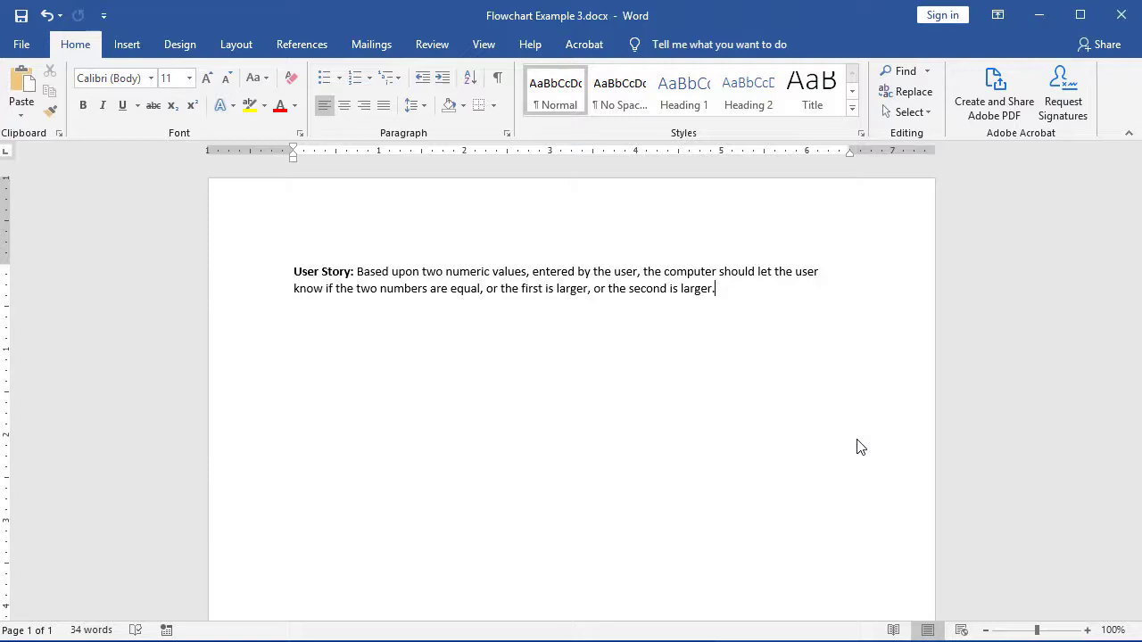
- Draw a flowchart terminator below the user story paragraph and label it 'Start'
left_click(127, 44)
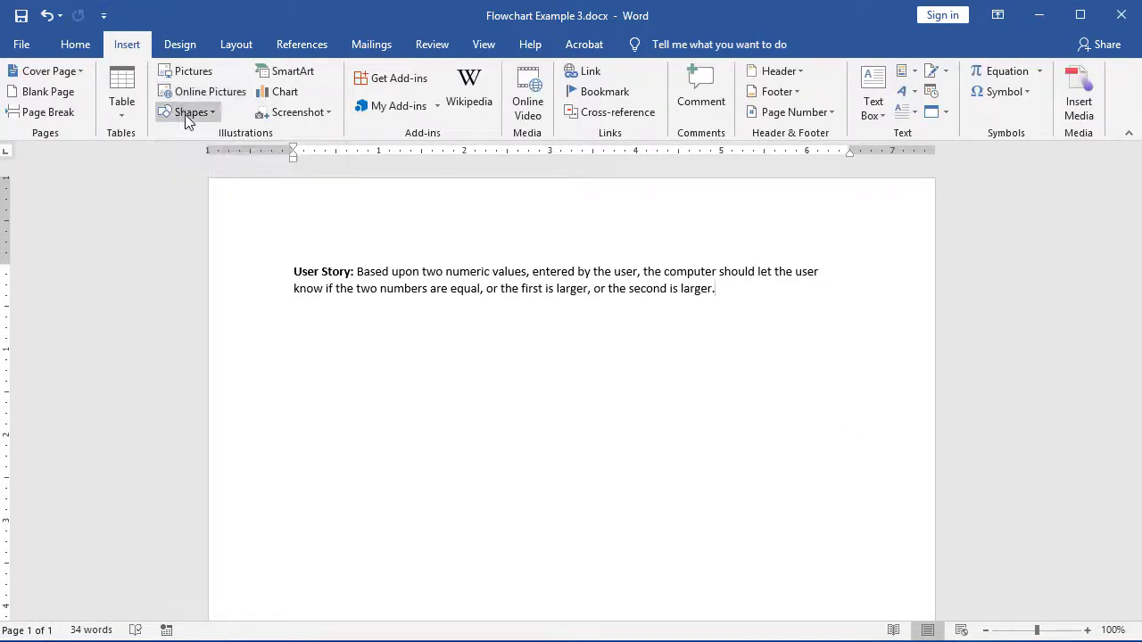
left_click(187, 113)
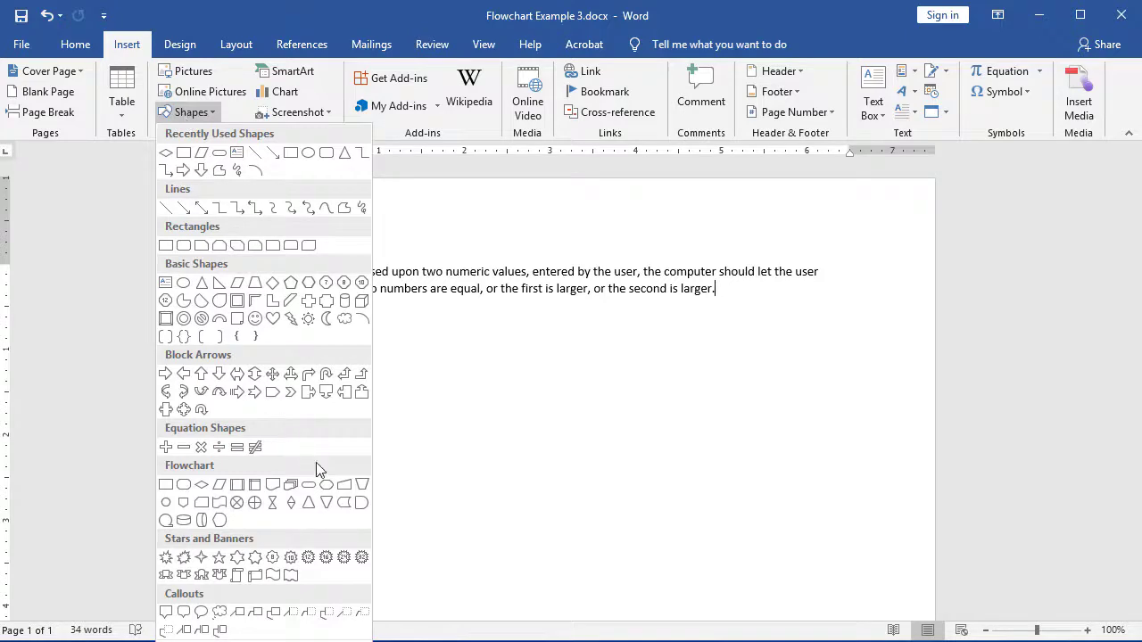
left_click(309, 484)
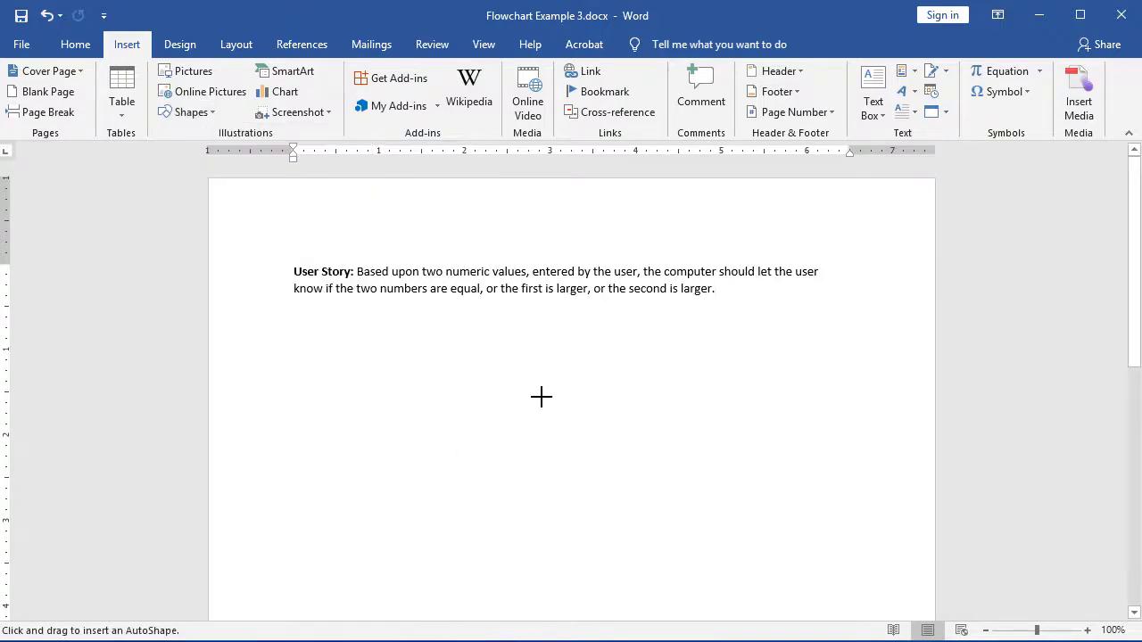
left_click_drag(498, 367, 610, 409)
type("Start")
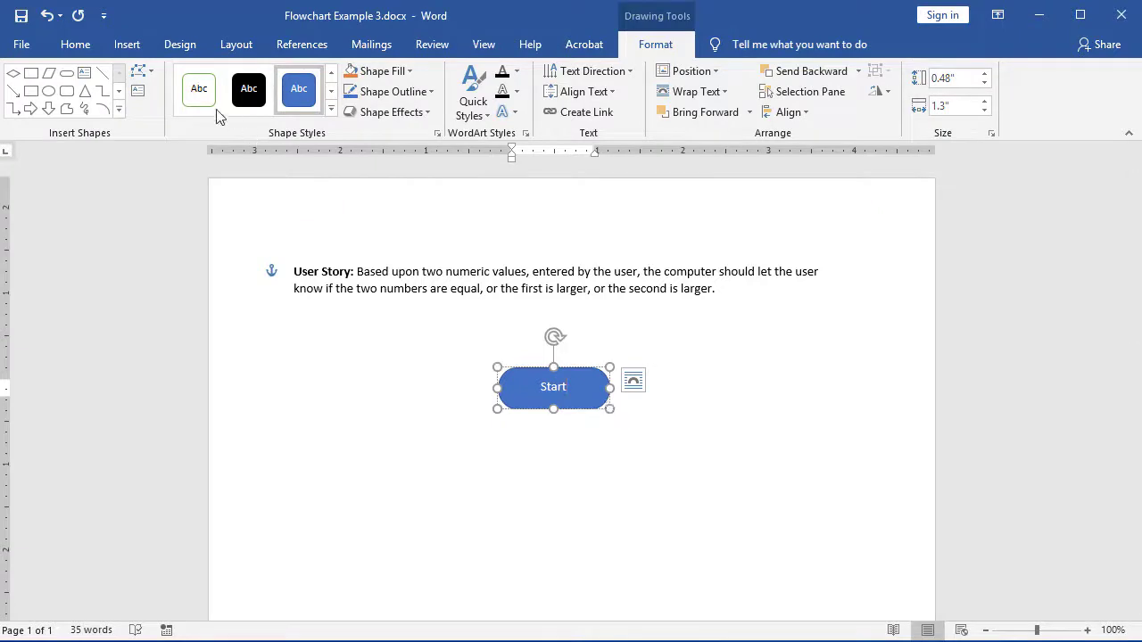
left_click(126, 43)
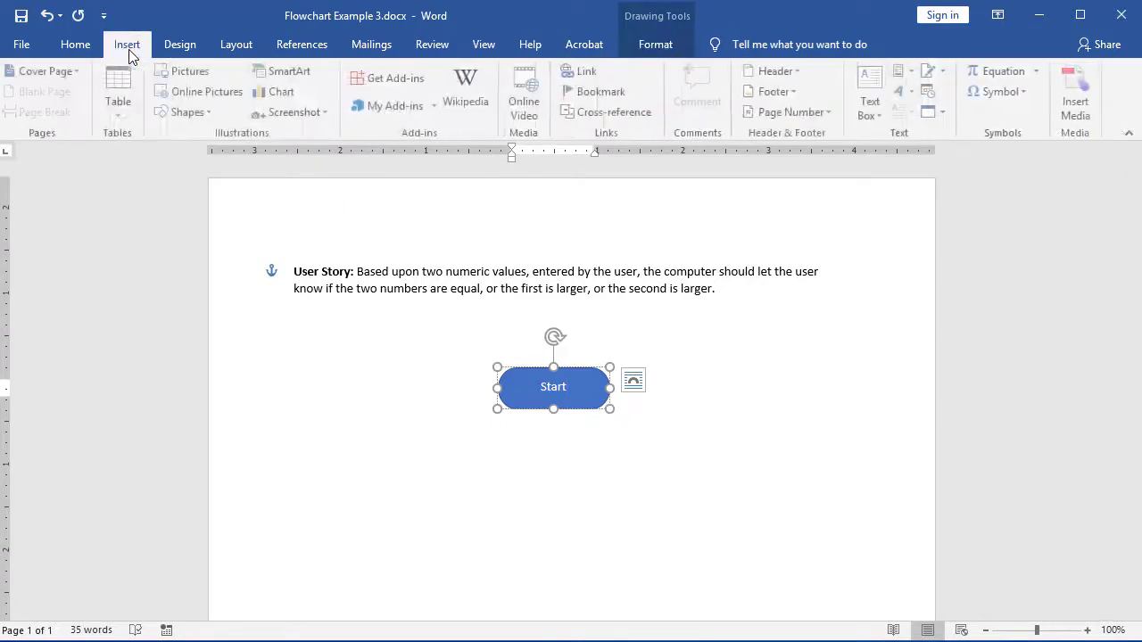
- Add two flowchart data parallelograms below Start, labelled 'In: Num1' and 'In: Num2'
left_click(212, 112)
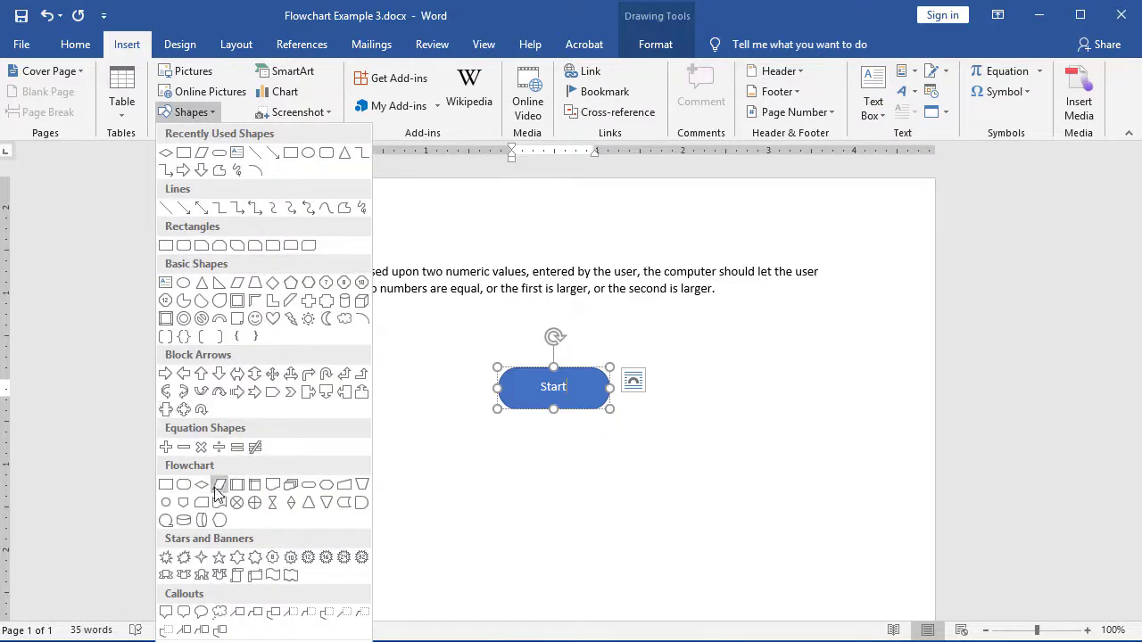
left_click(218, 486)
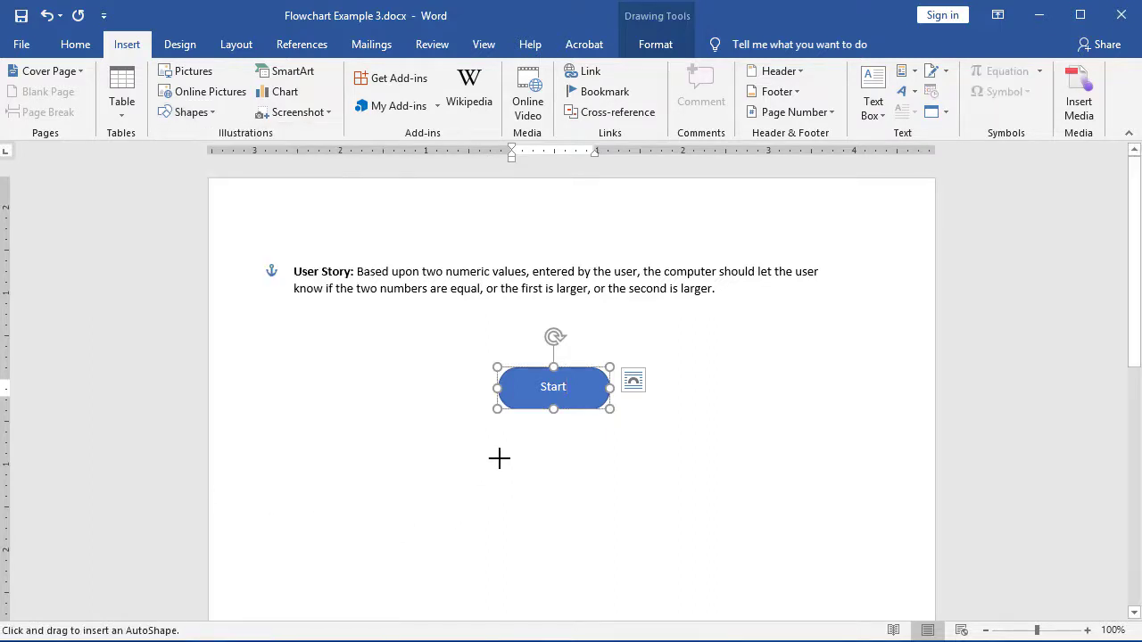
left_click_drag(494, 442, 625, 488)
type("In:")
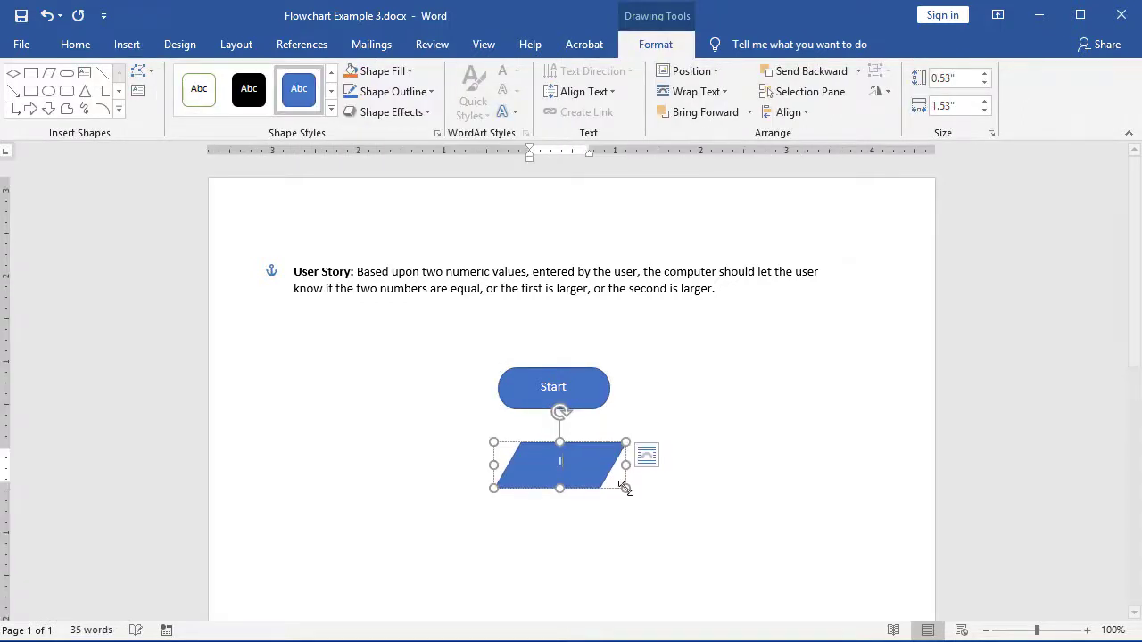
type(" Num")
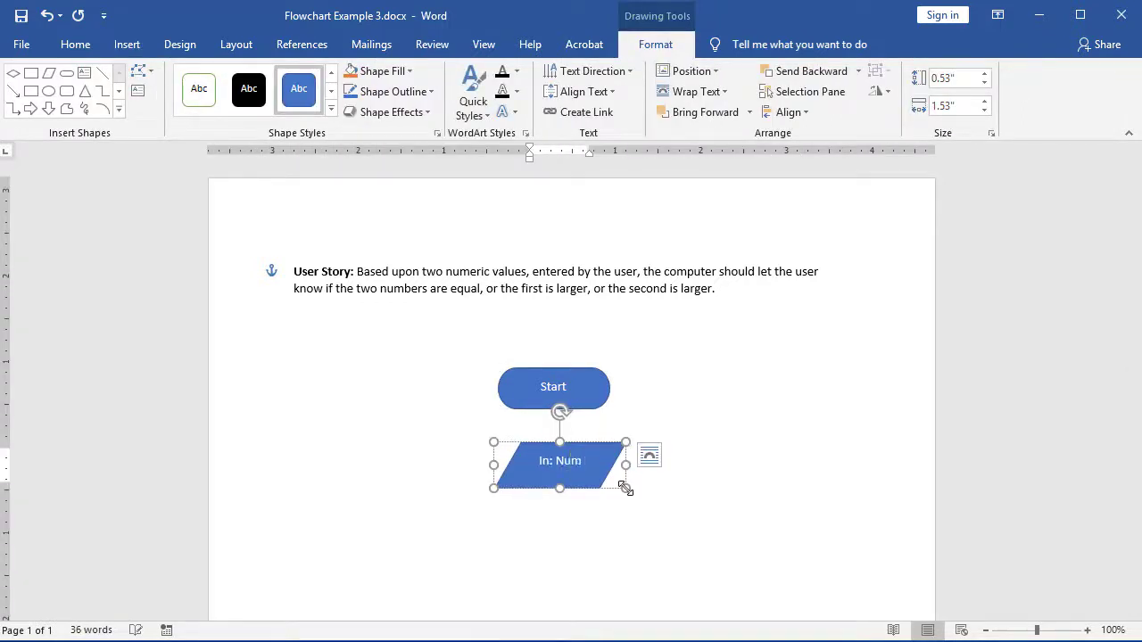
type("1")
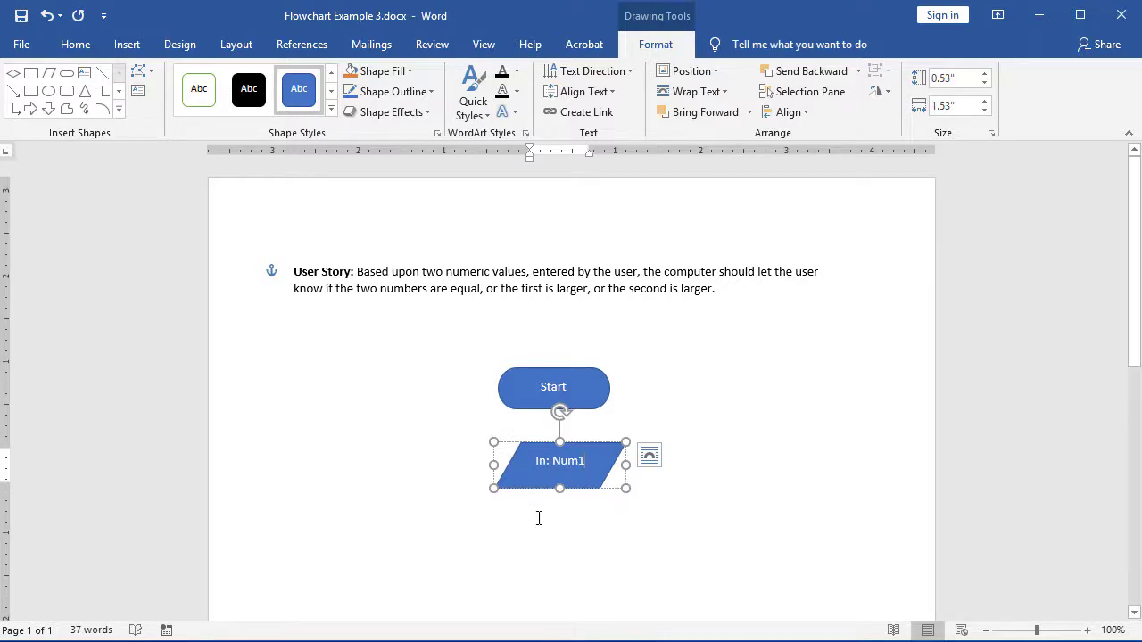
left_click(539, 519)
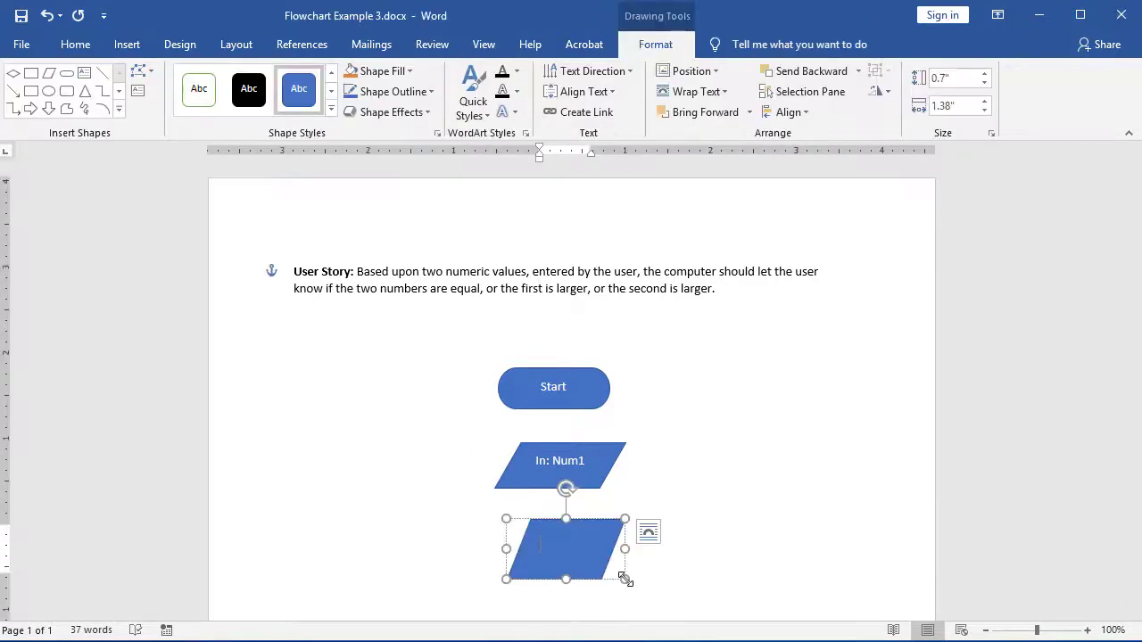
type("In: Num2")
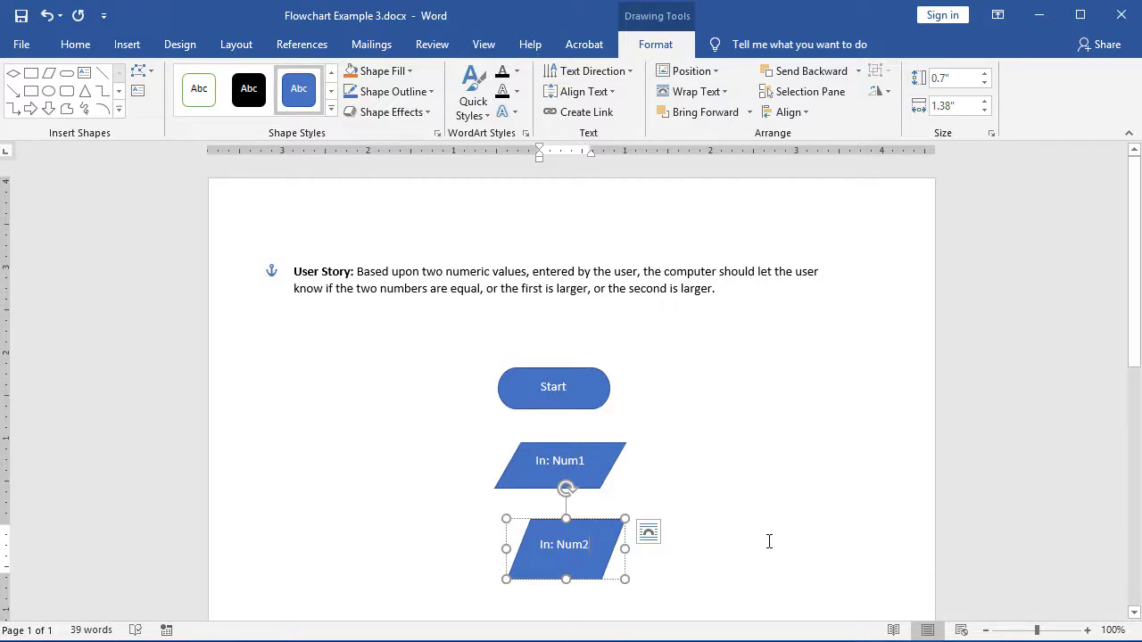
left_click(729, 530)
scroll(634, 561, "down", 2)
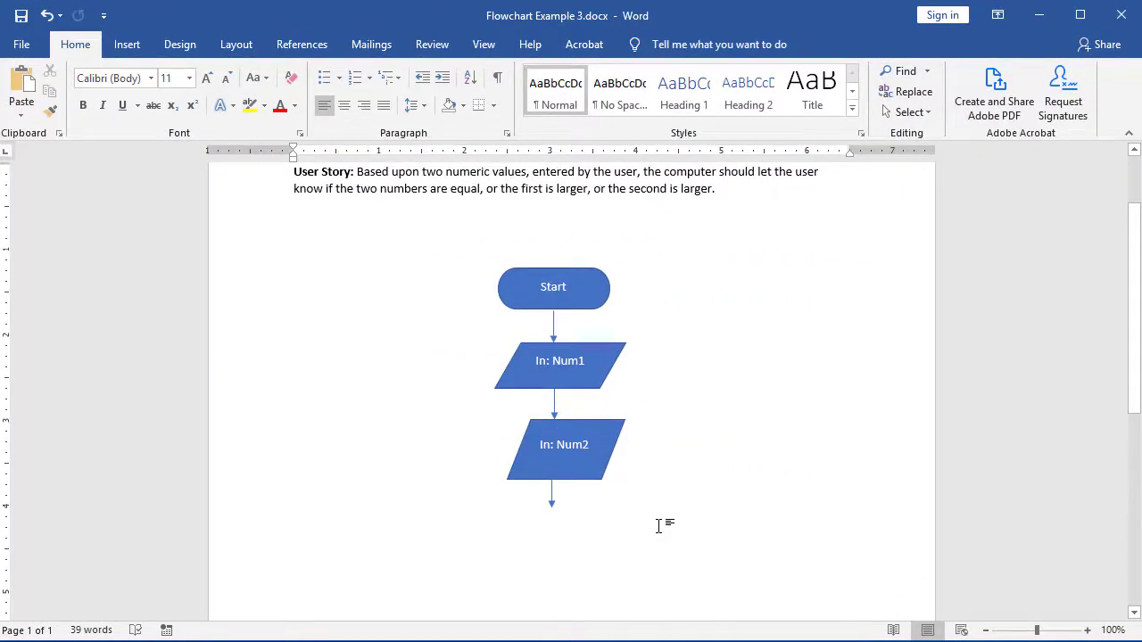
- Draw a flowchart decision diamond below 'In: Num2' and label it 'Num1 = Num2'
left_click(132, 46)
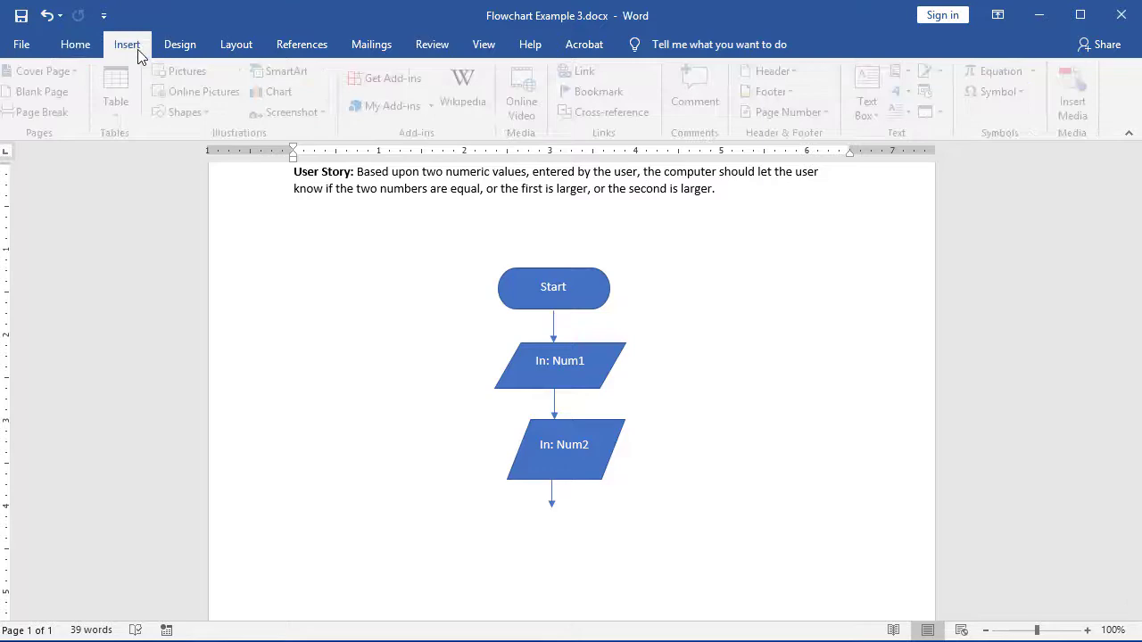
left_click(179, 112)
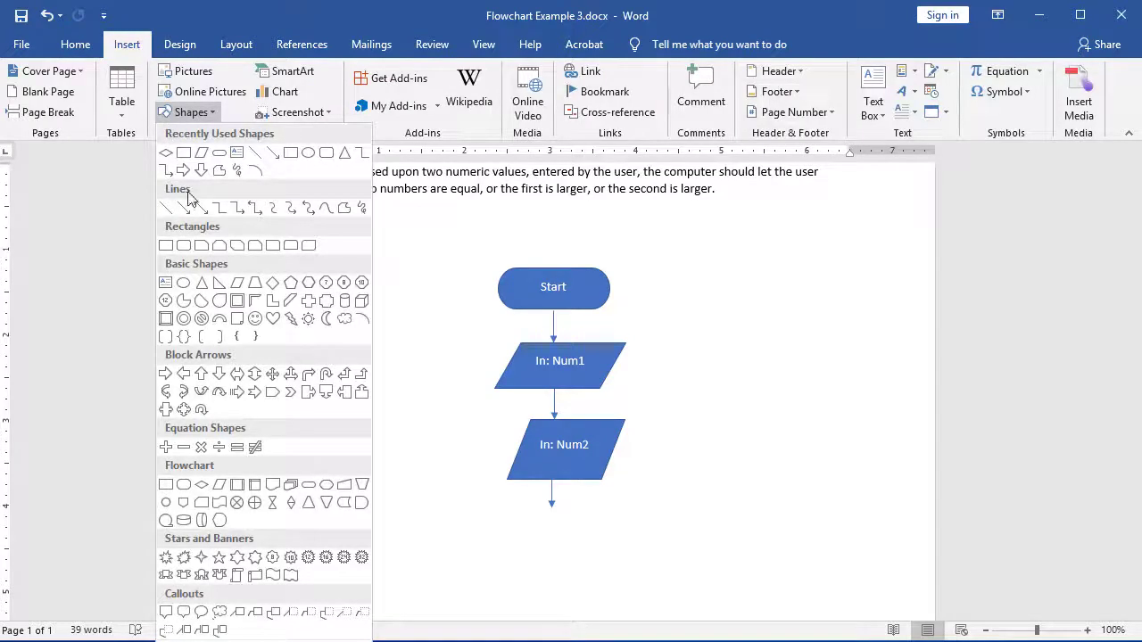
left_click(202, 484)
left_click_drag(495, 336, 632, 473)
type("Nu")
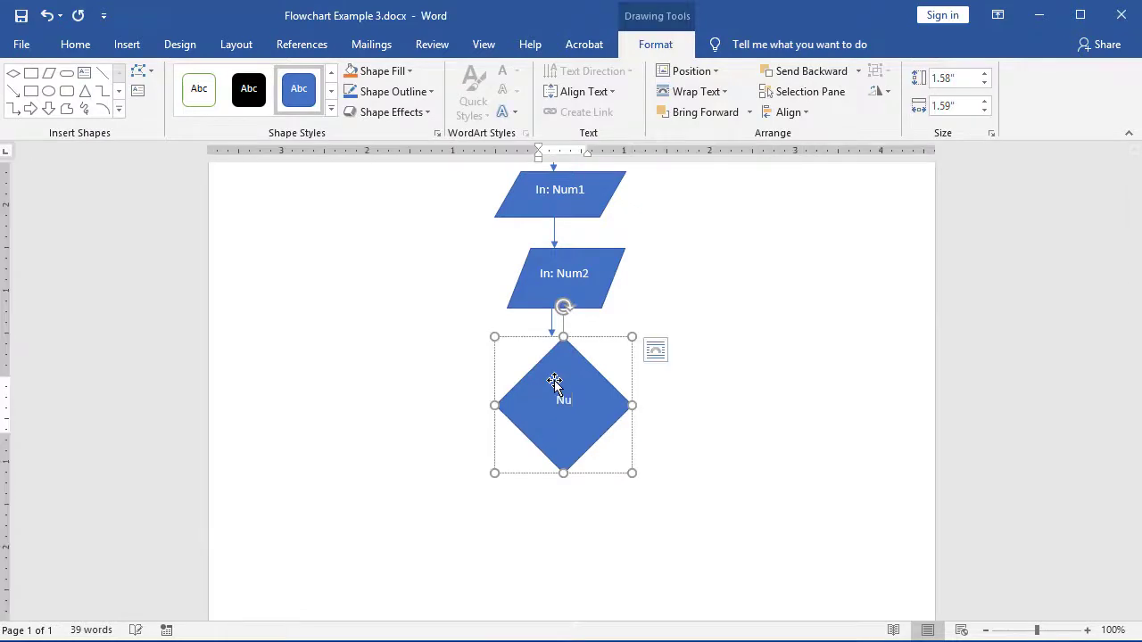
type("m1 = Num2")
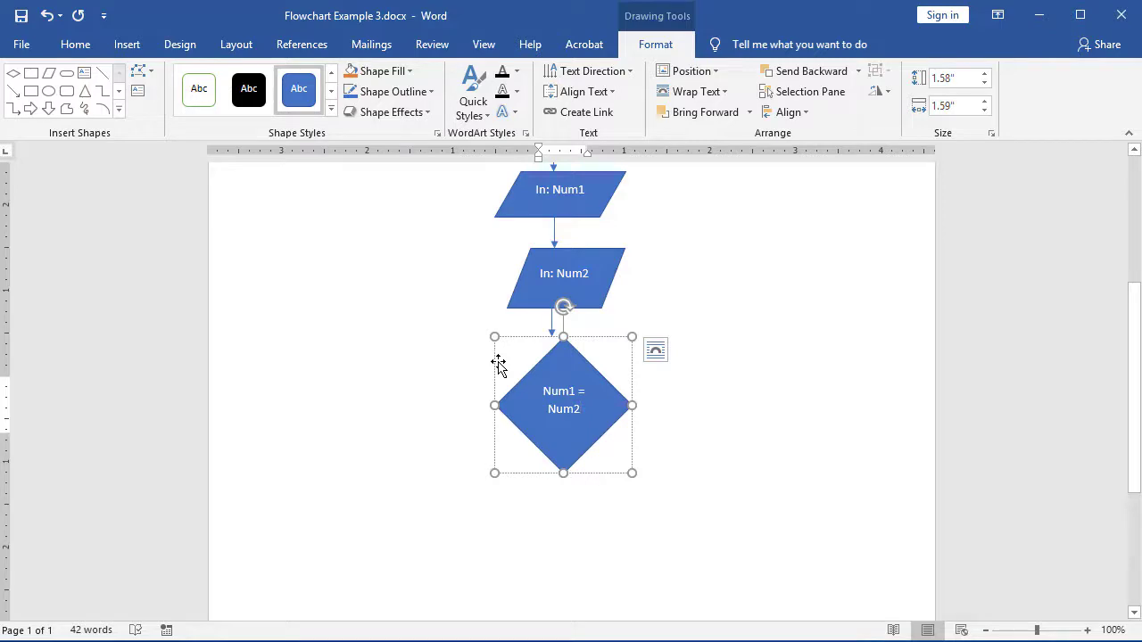
left_click(12, 92)
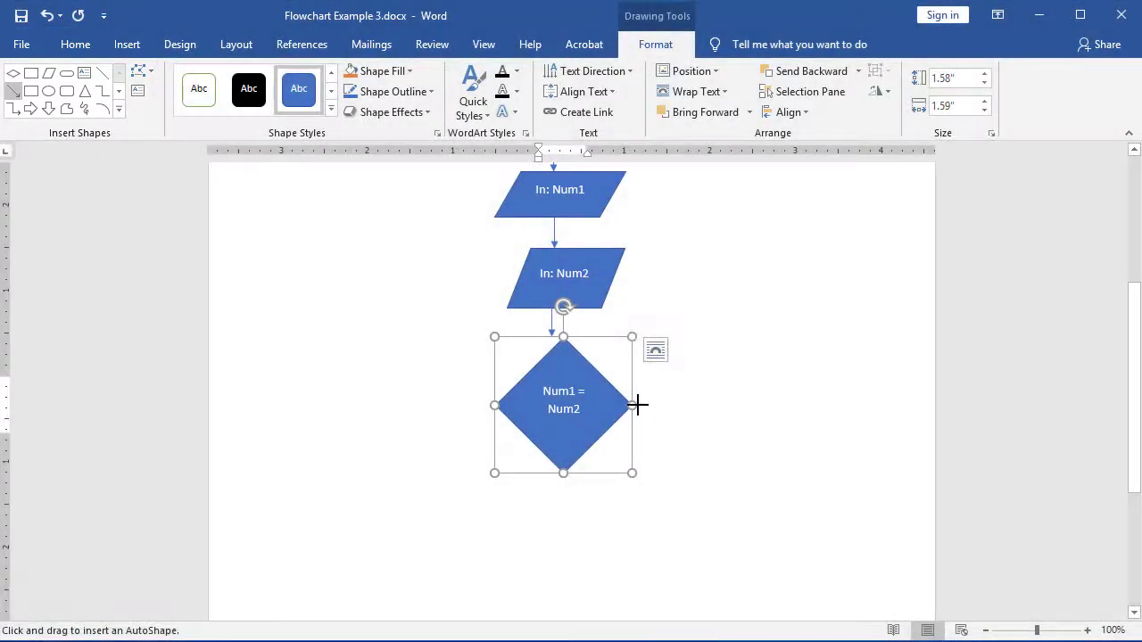
- Draw an arrow right from the diamond to an output parallelogram reading 'Out: The 2 numbers are equal'
left_click_drag(635, 406, 712, 406)
left_click(51, 75)
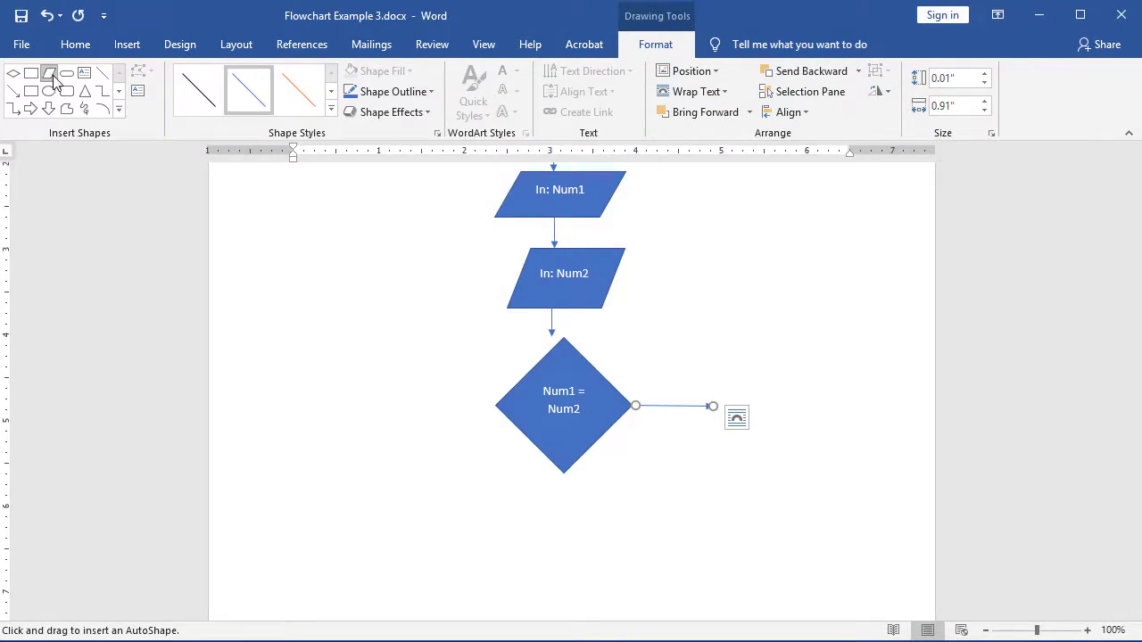
left_click_drag(711, 386, 869, 444)
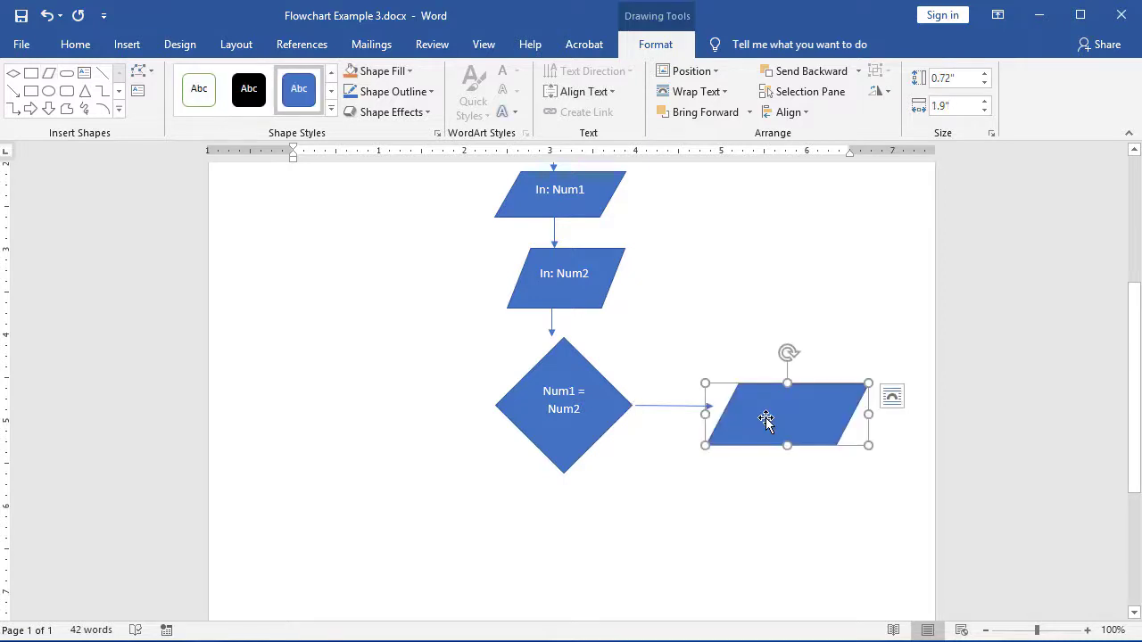
type("Out: The 2 numbers are equal")
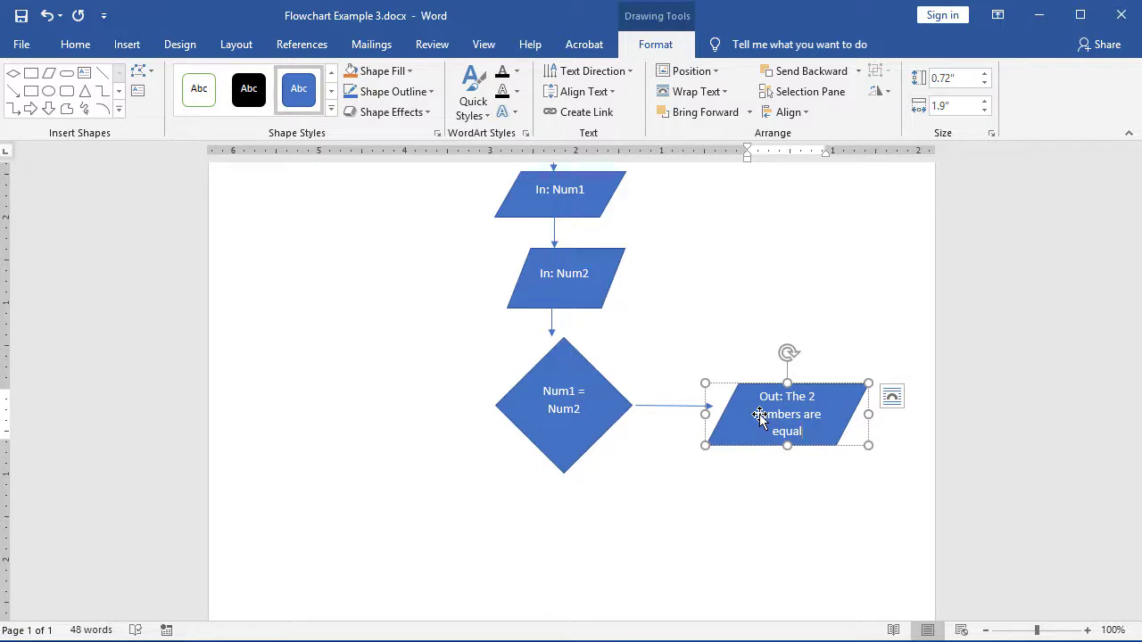
- Label the right-hand arrow 'Yes' with a small text box above it
left_click(84, 72)
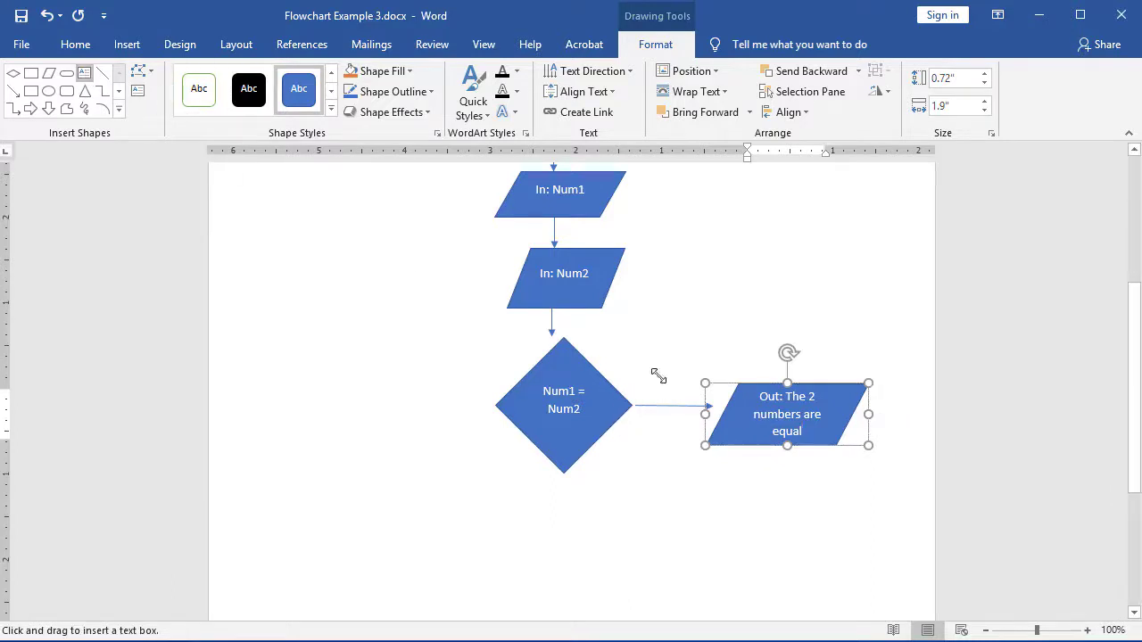
mouse_move(658, 375)
left_mouse_down()
mouse_move(684, 461)
mouse_move(694, 461)
mouse_move(678, 433)
mouse_move(683, 401)
left_mouse_up()
type("Yes")
left_click(709, 459)
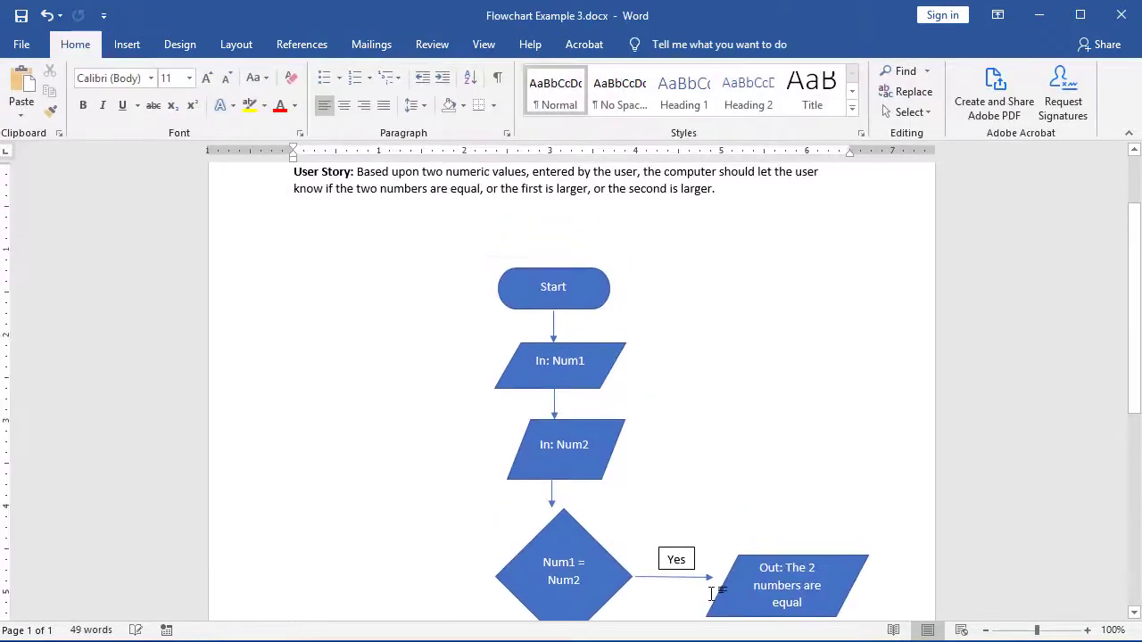
scroll(700, 584, "down", 3)
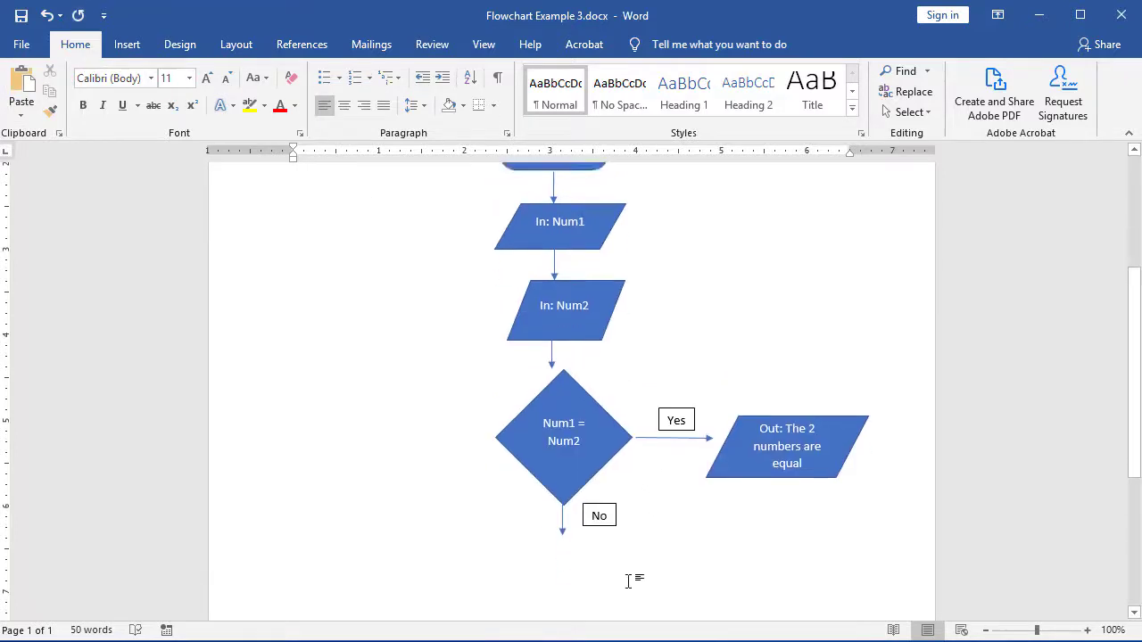
scroll(629, 580, "down", 1)
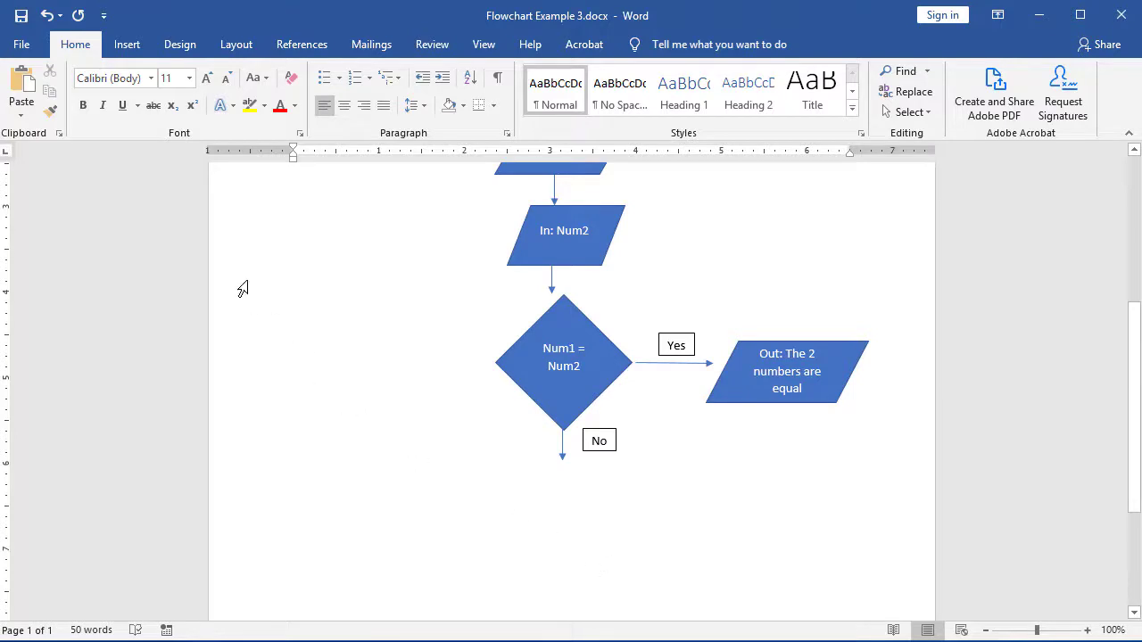
key("alt+n")
key("s")
key("h")
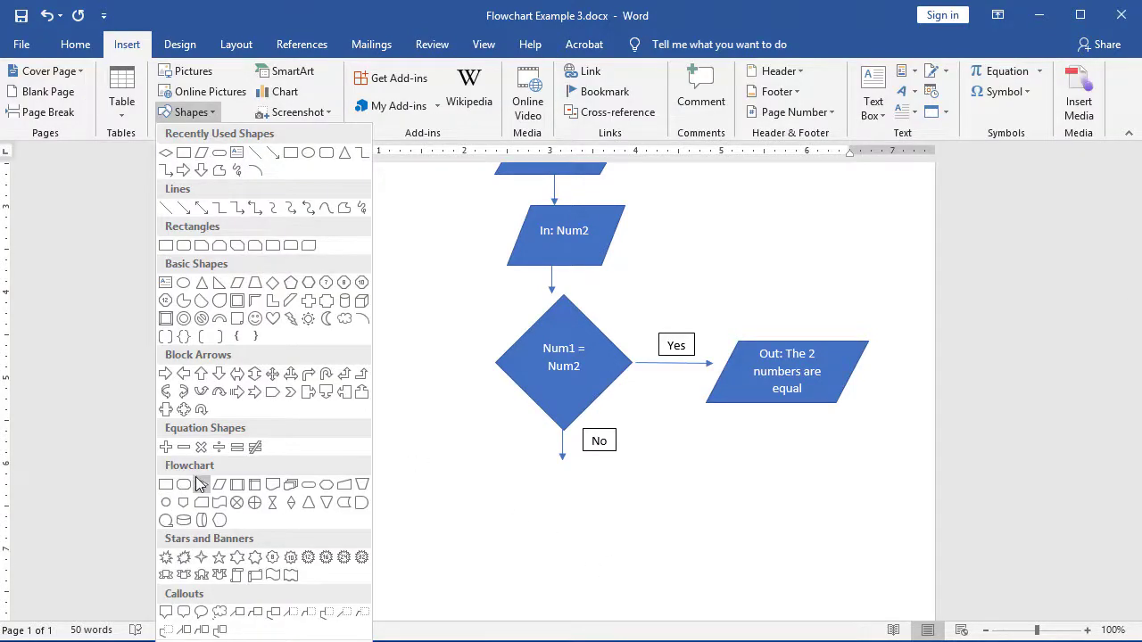
- Draw a second decision diamond below the No arrow labelled 'Num1 > Num2'
left_click(201, 487)
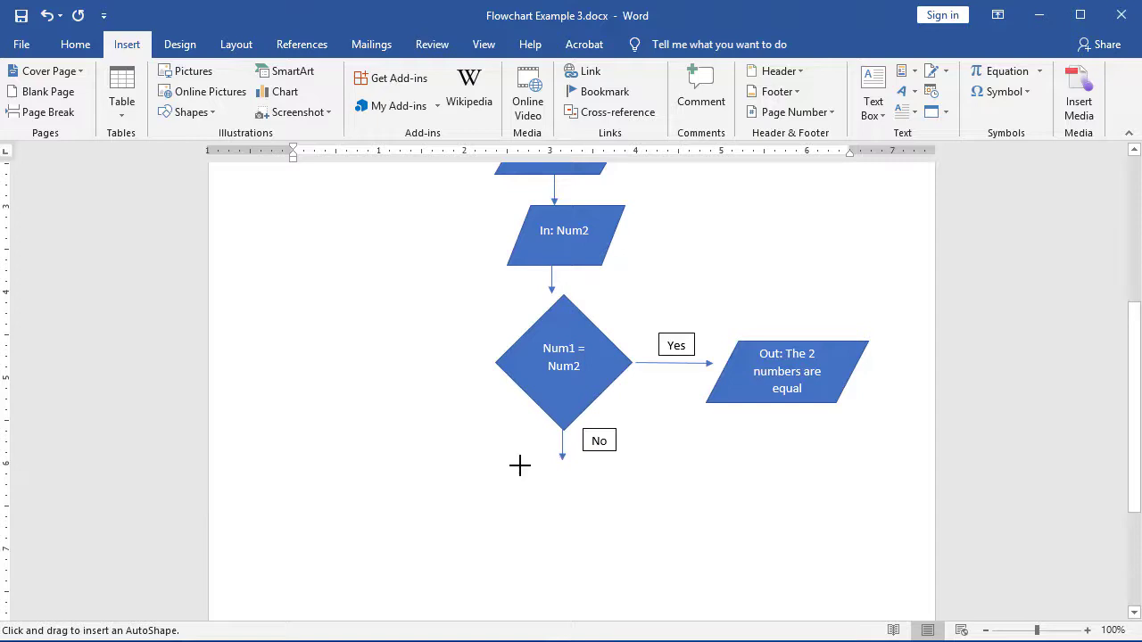
left_click_drag(520, 464, 650, 582)
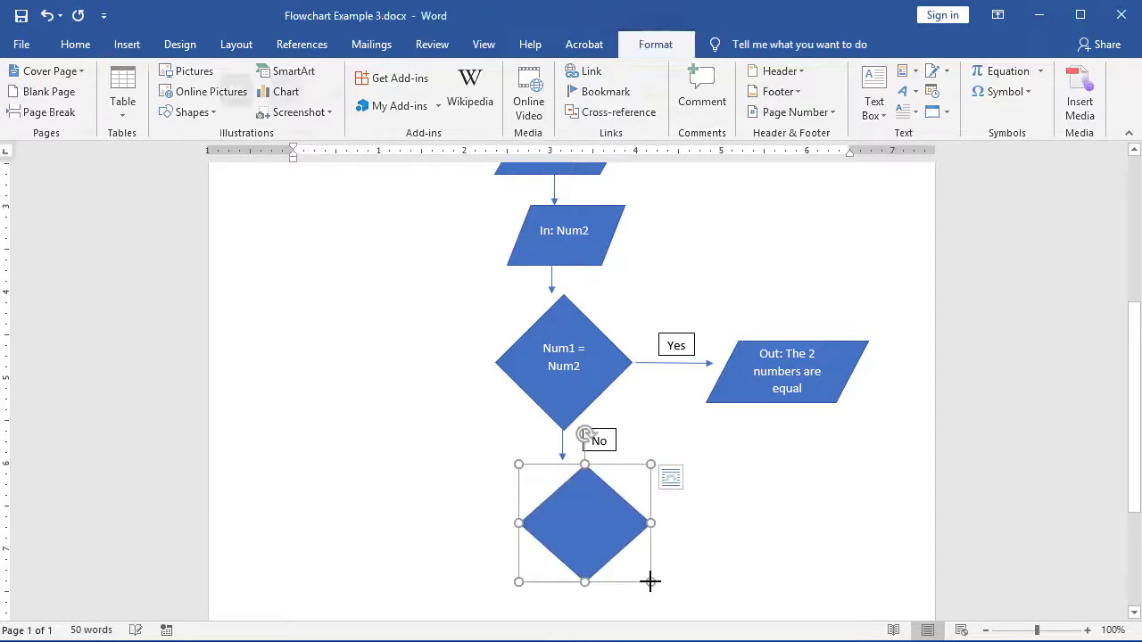
type("Num1")
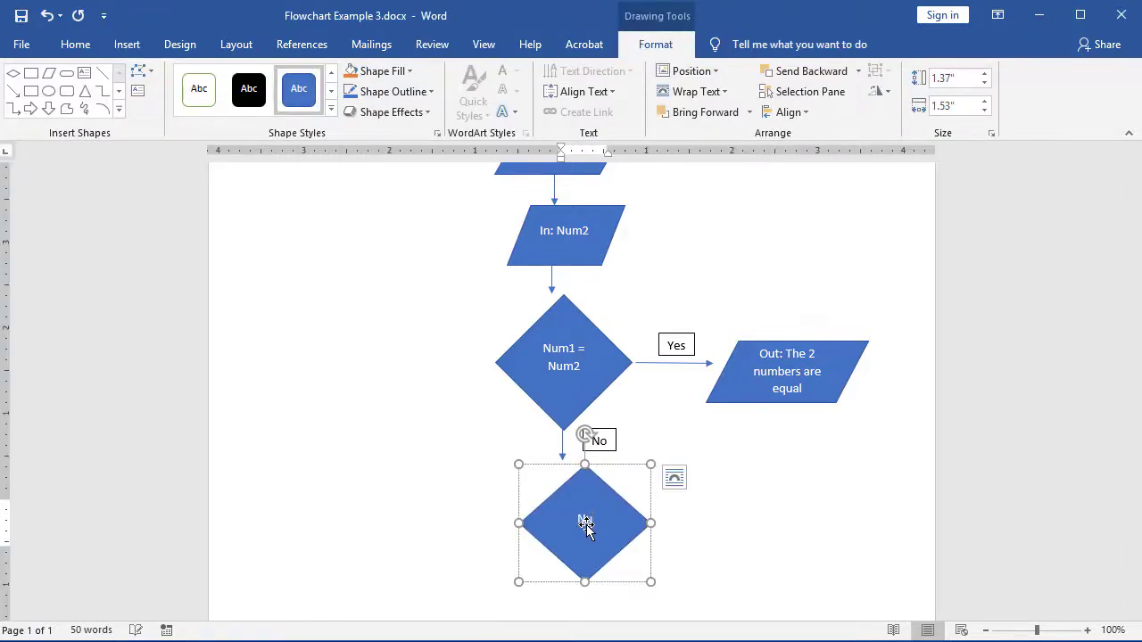
type(" >")
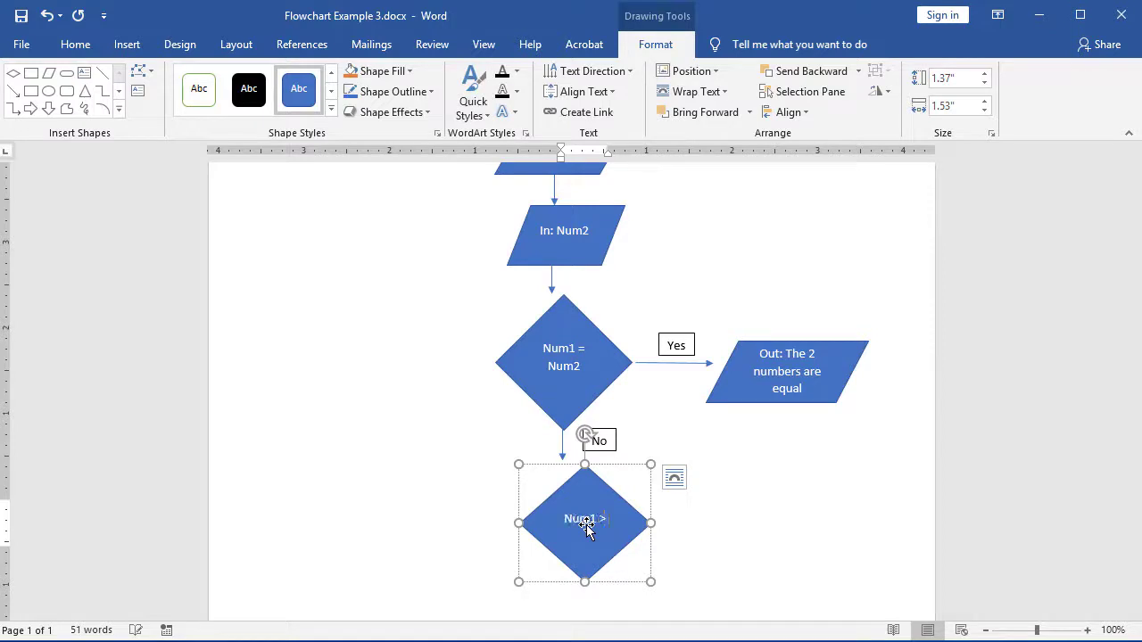
type(" Num2")
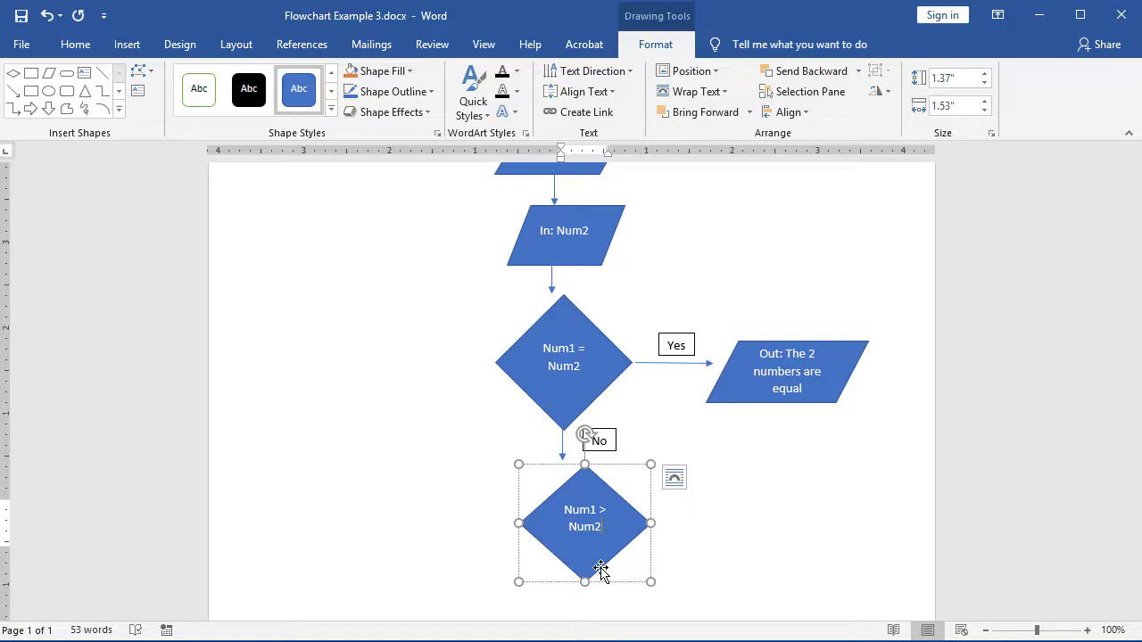
left_click(672, 363)
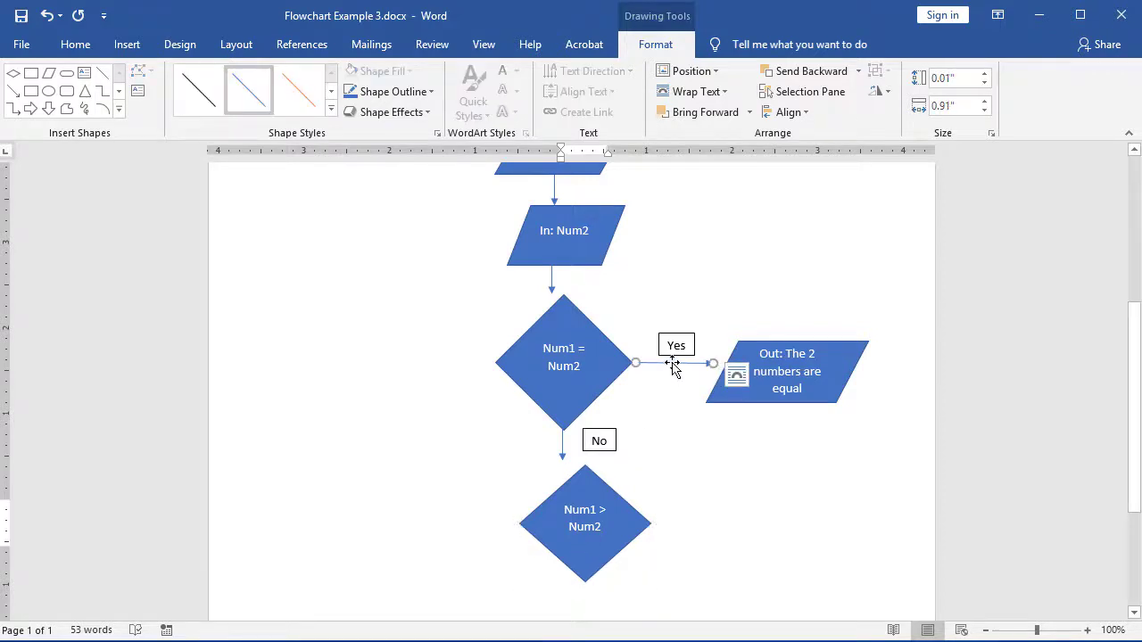
- Copy the Yes arrow and label beside the lower diamond and add output 'Out: Num1 is greater than Num2'
left_click(675, 350)
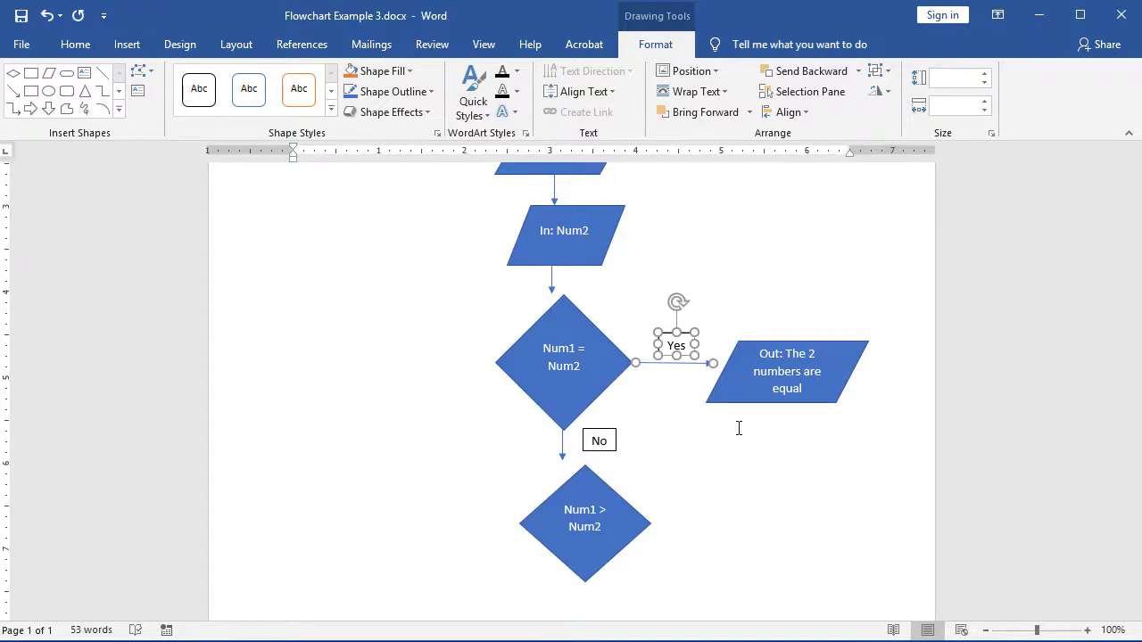
key("ctrl+v")
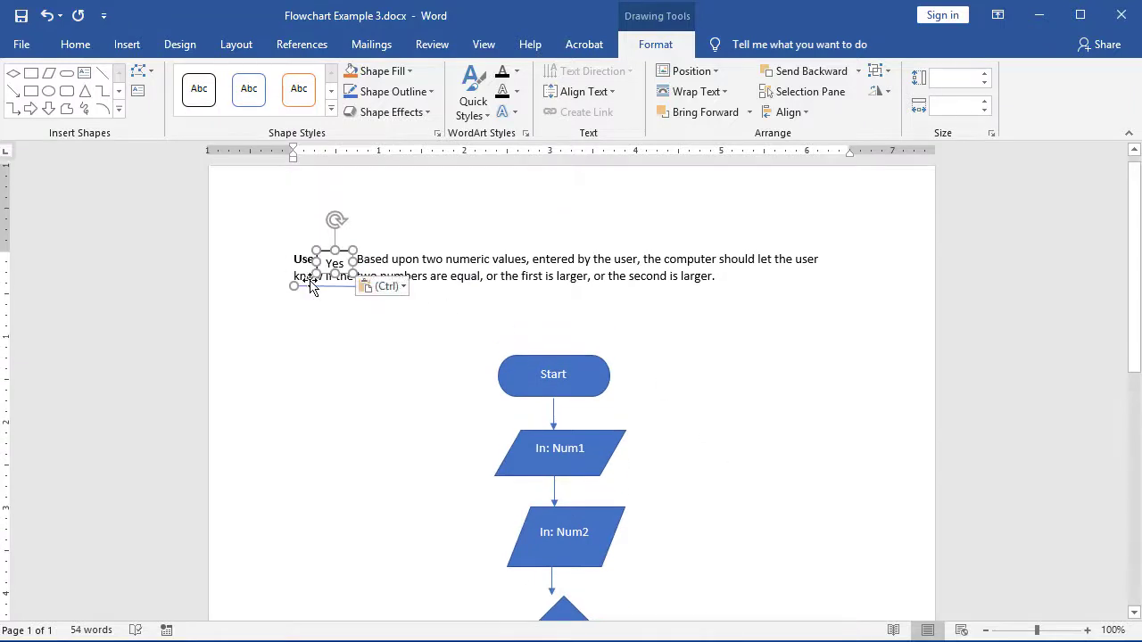
left_click_drag(318, 290, 669, 596)
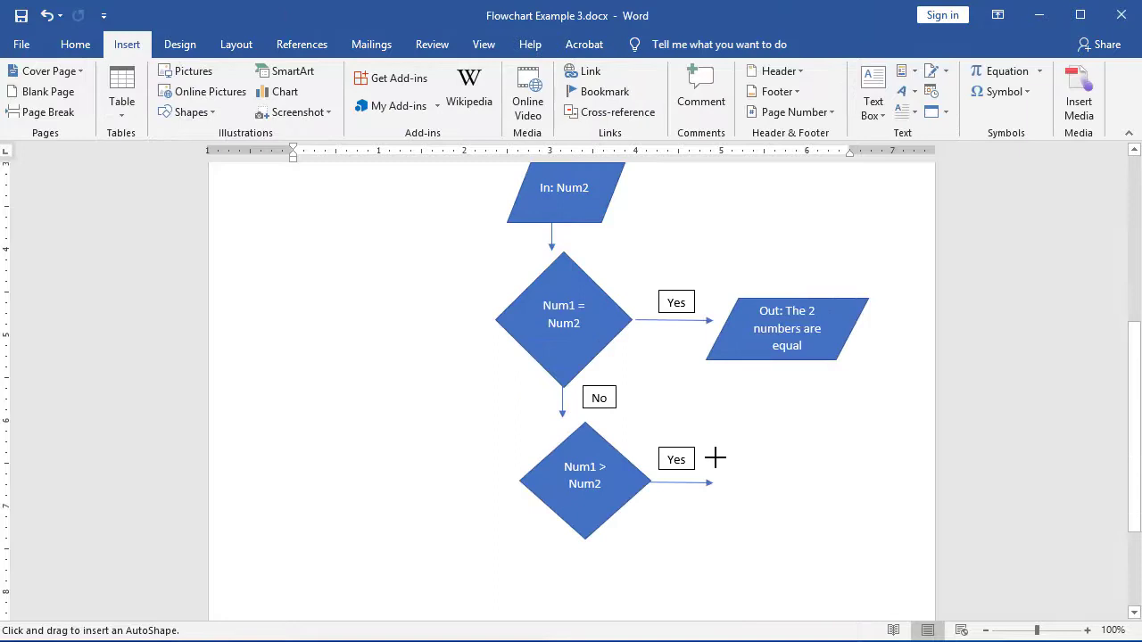
left_click_drag(711, 454, 867, 527)
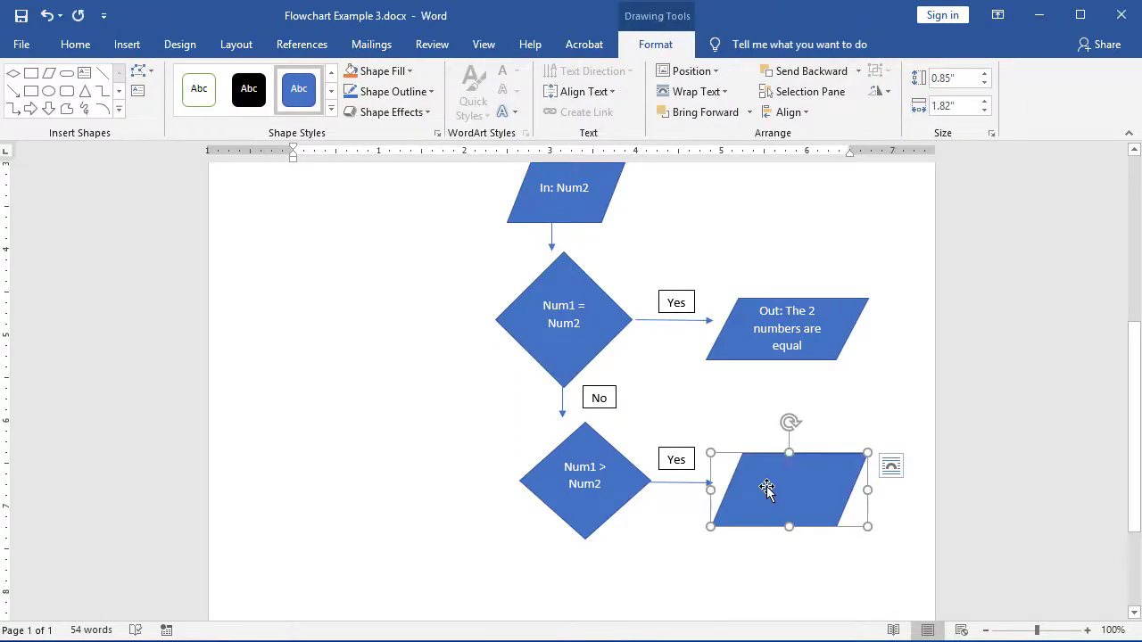
type("Out: Num1 is greater than Num")
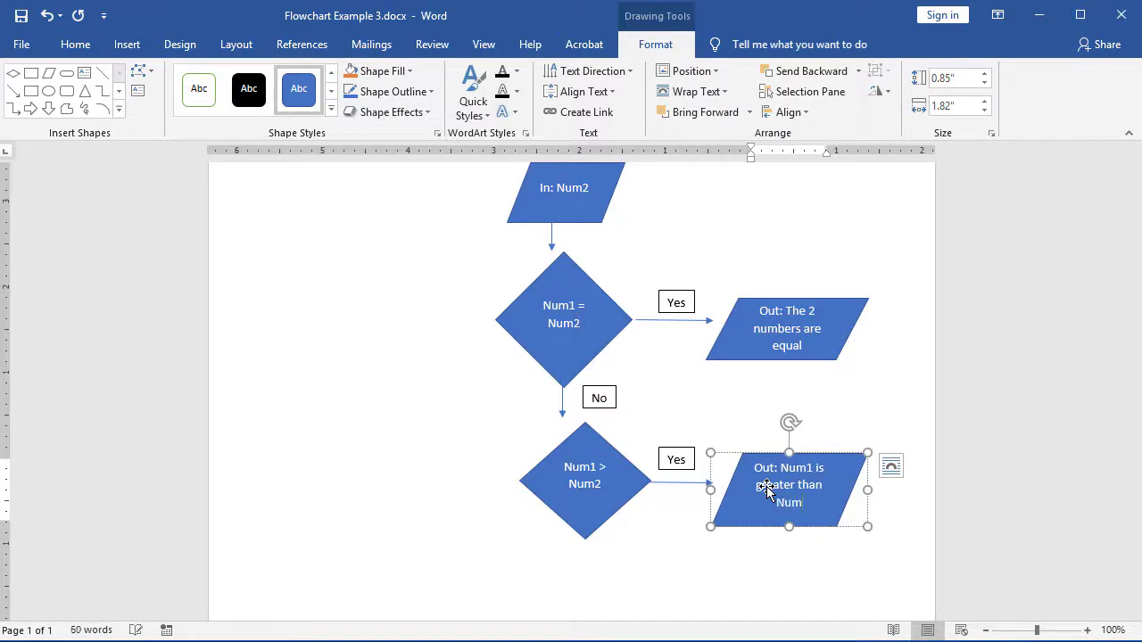
type("2")
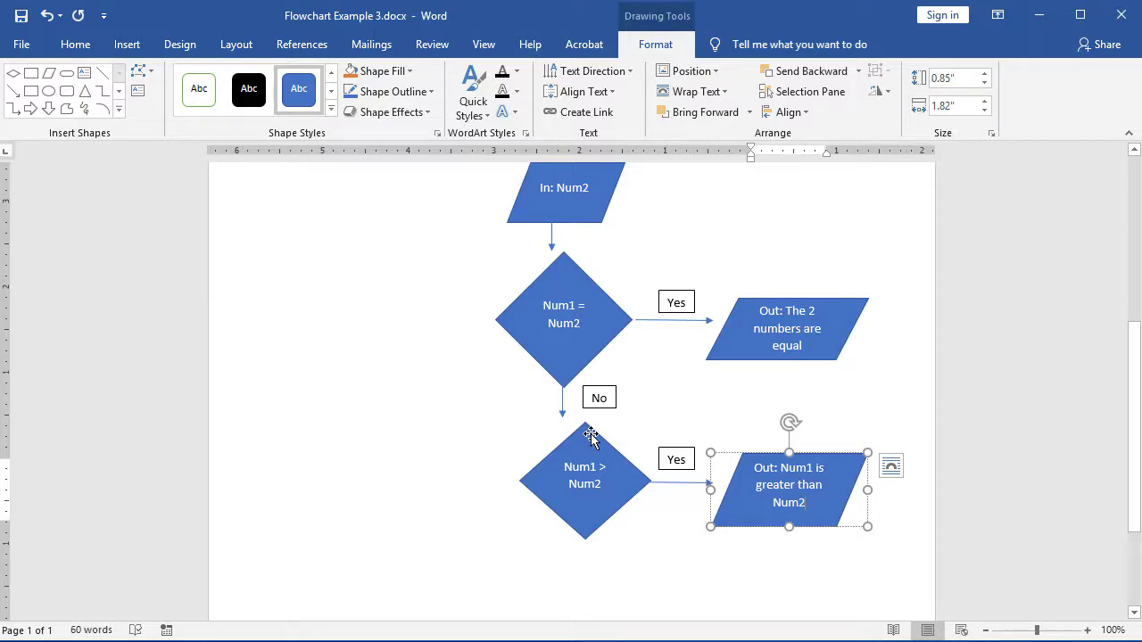
- Copy the No arrow and its label to point down from the 'Num1 > Num2' diamond
left_click(561, 406)
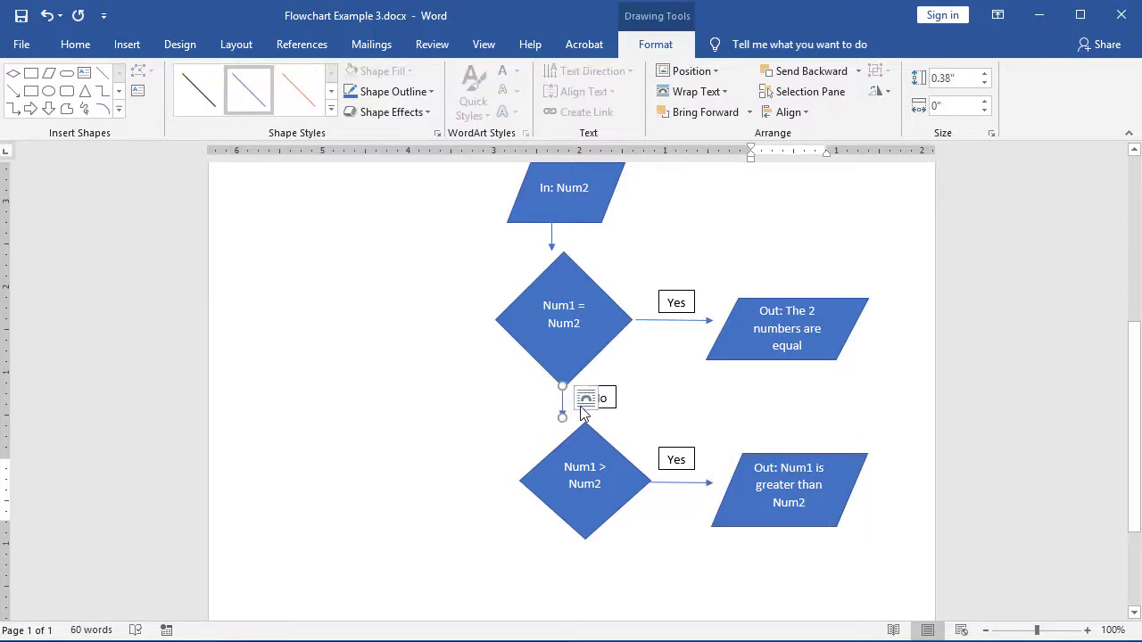
left_click(601, 403)
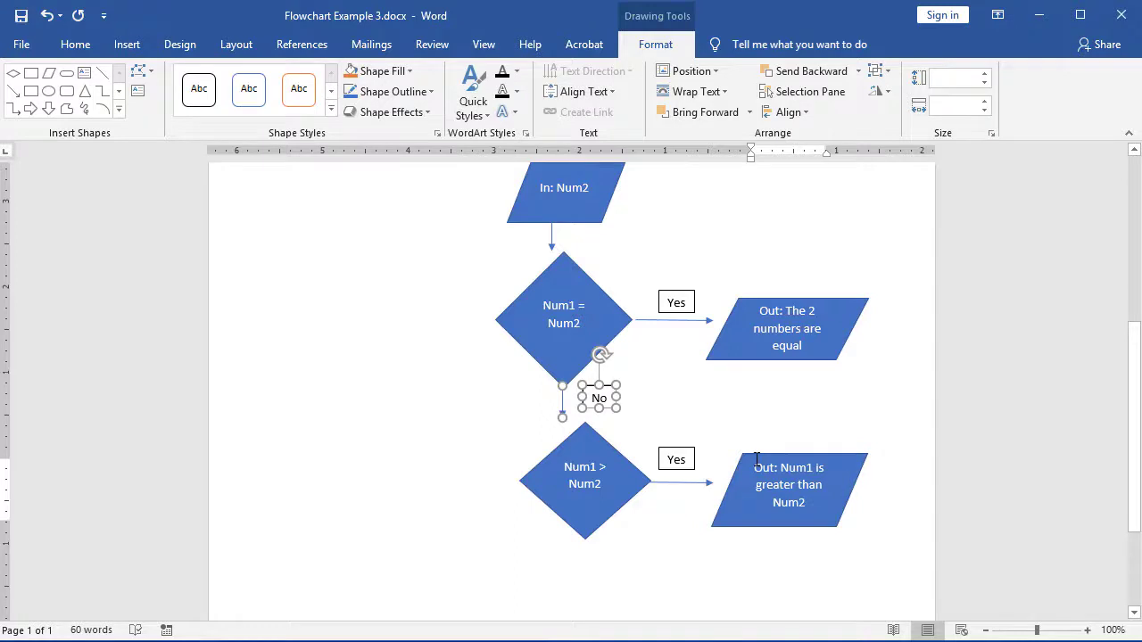
scroll(757, 459, "down", 3)
key("ctrl+v")
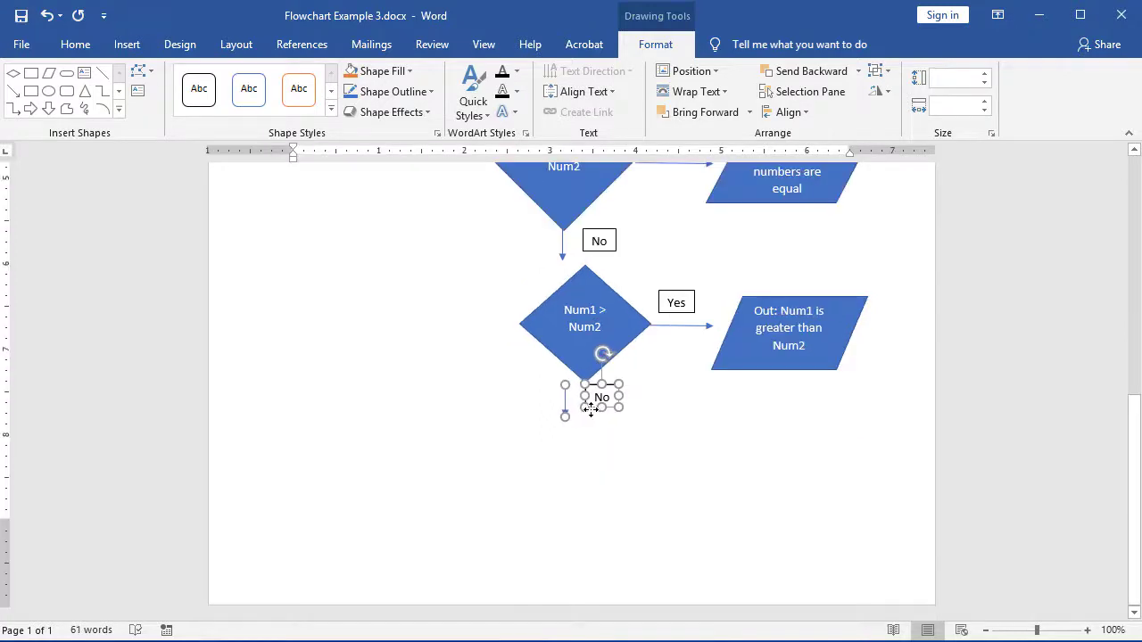
scroll(348, 395, "up", 3)
left_click(349, 396)
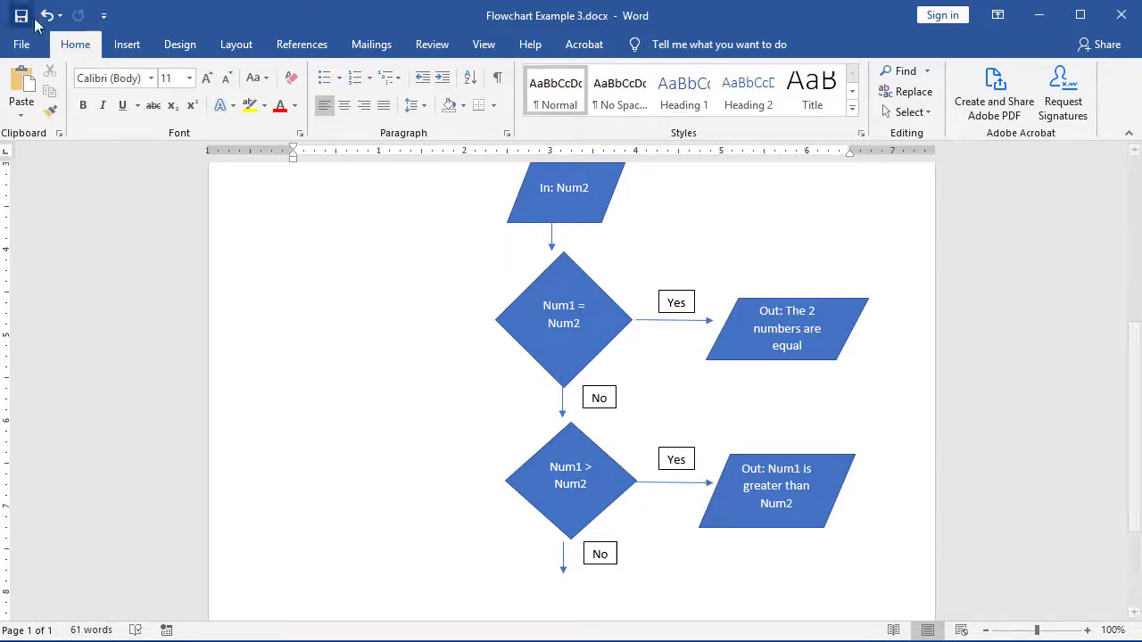
left_click(127, 50)
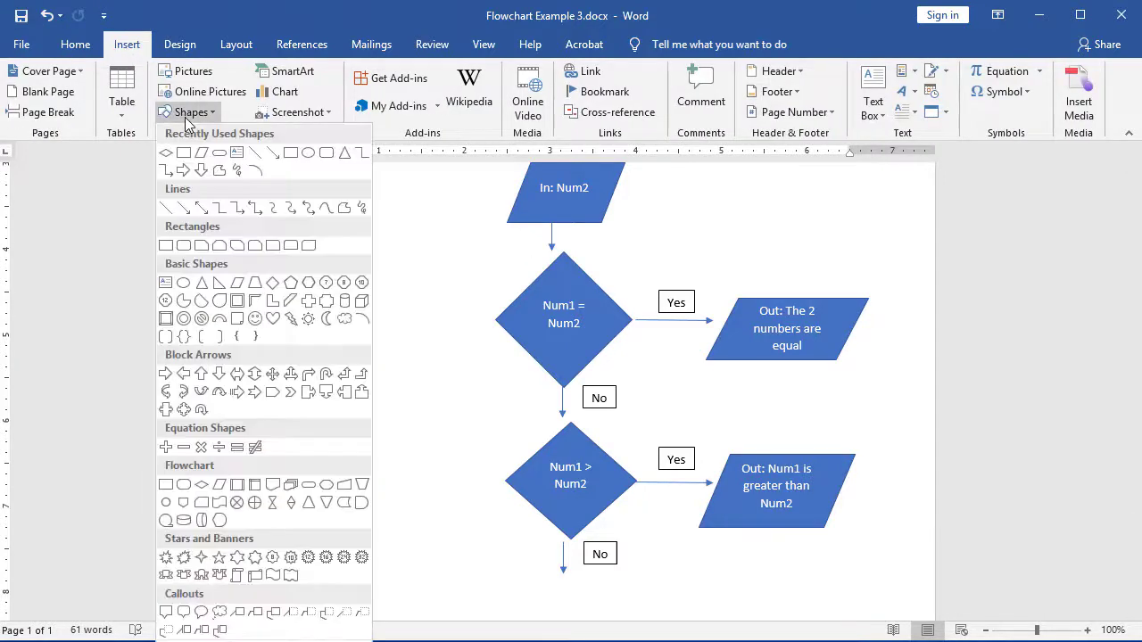
- Draw a flowchart data parallelogram below the lower No arrow and start its text with 'Out:'
left_click(189, 113)
left_click(221, 491)
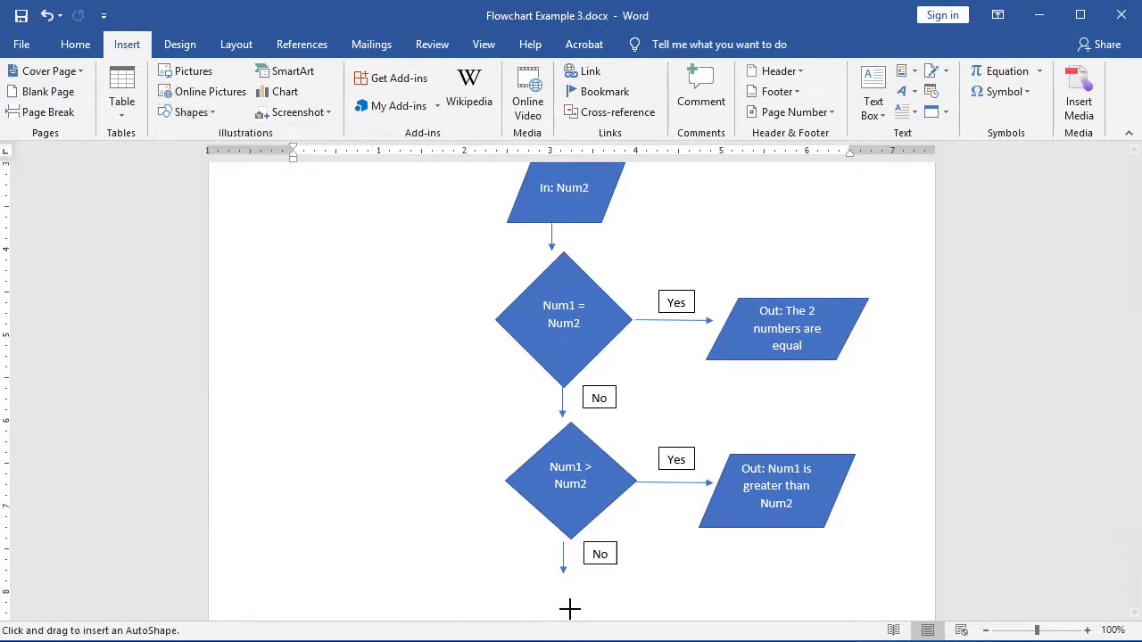
mouse_move(538, 601)
left_mouse_down()
mouse_move(619, 597)
mouse_move(676, 545)
left_mouse_up()
type("Out")
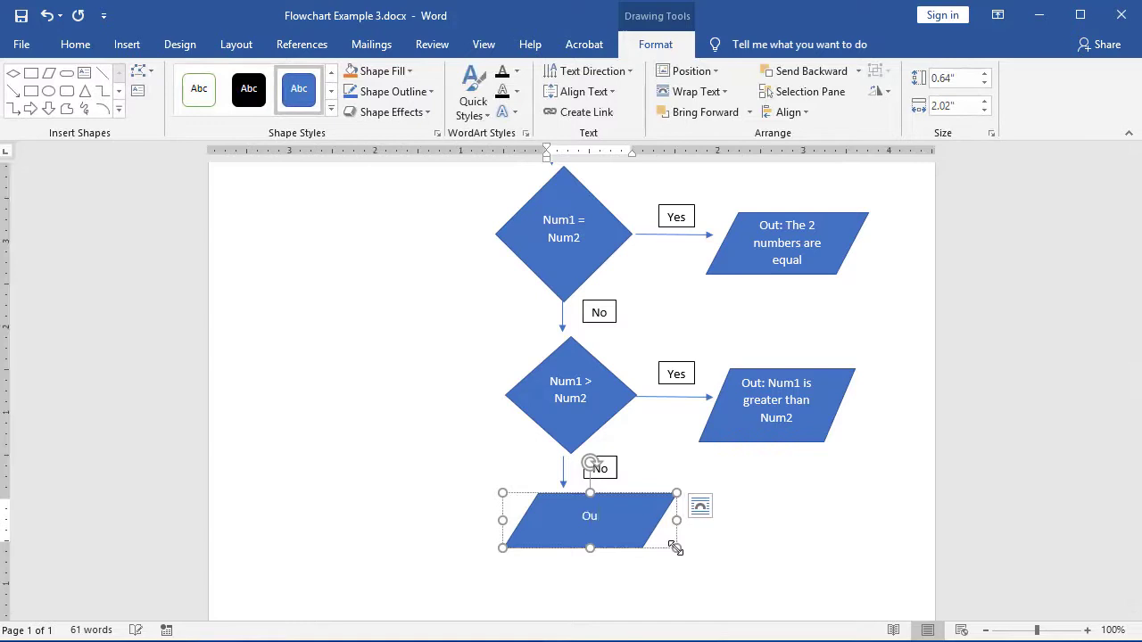
type(": Num2 is greater than Num1")
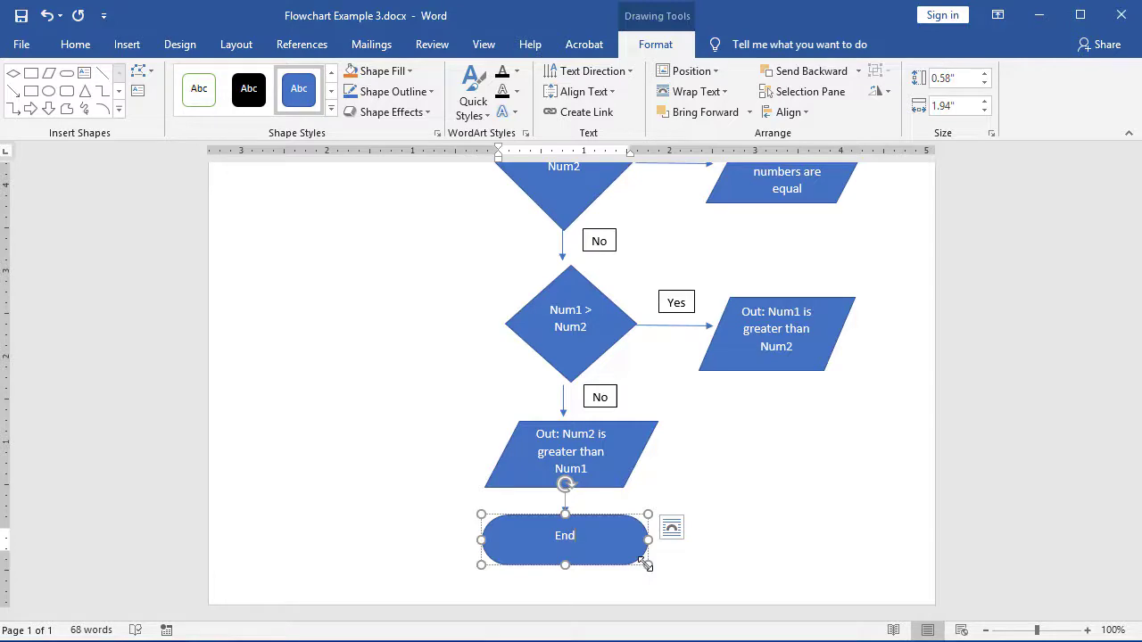
left_click(778, 505)
scroll(777, 505, "down", 2)
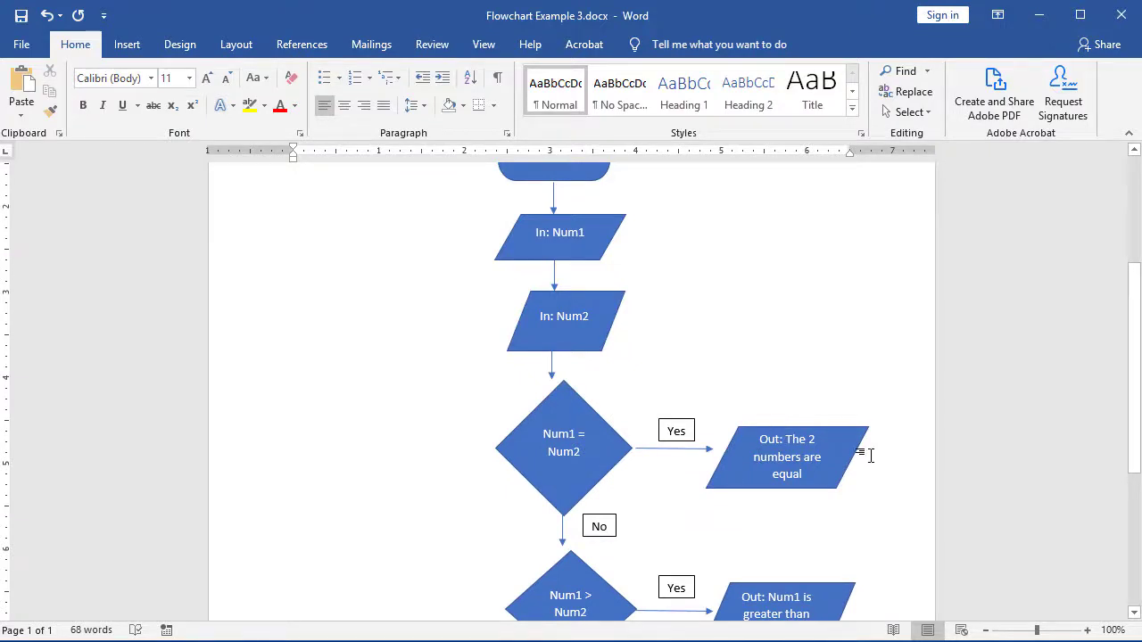
scroll(870, 455, "down", 4)
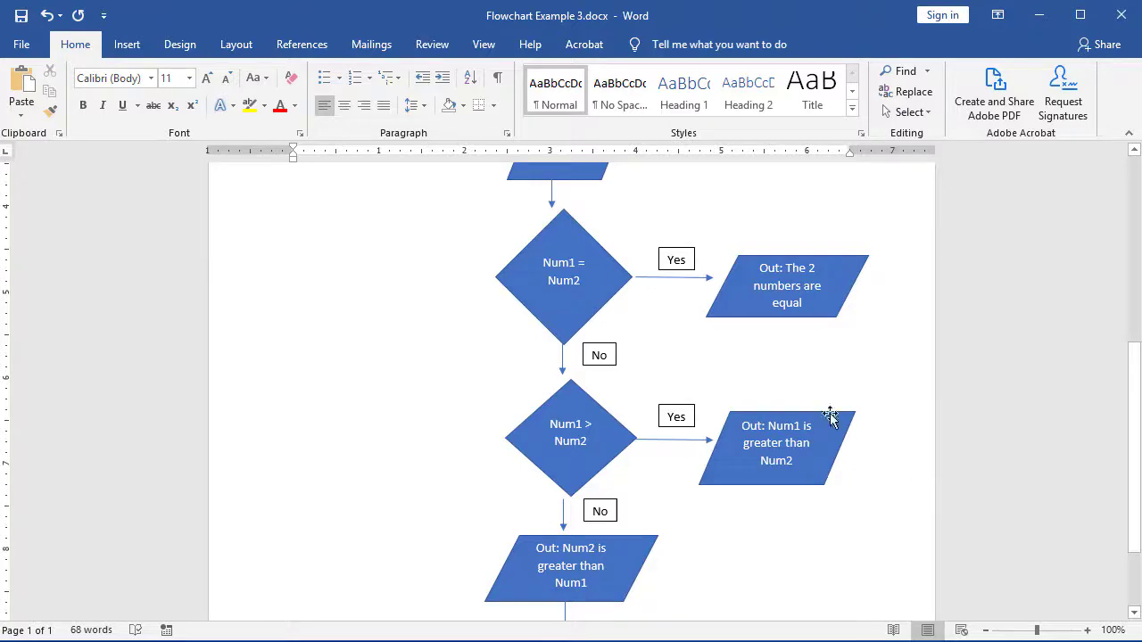
- Connect 'Out: The 2 numbers are equal' to End with an elbow arrow routed down the right side
left_click(128, 47)
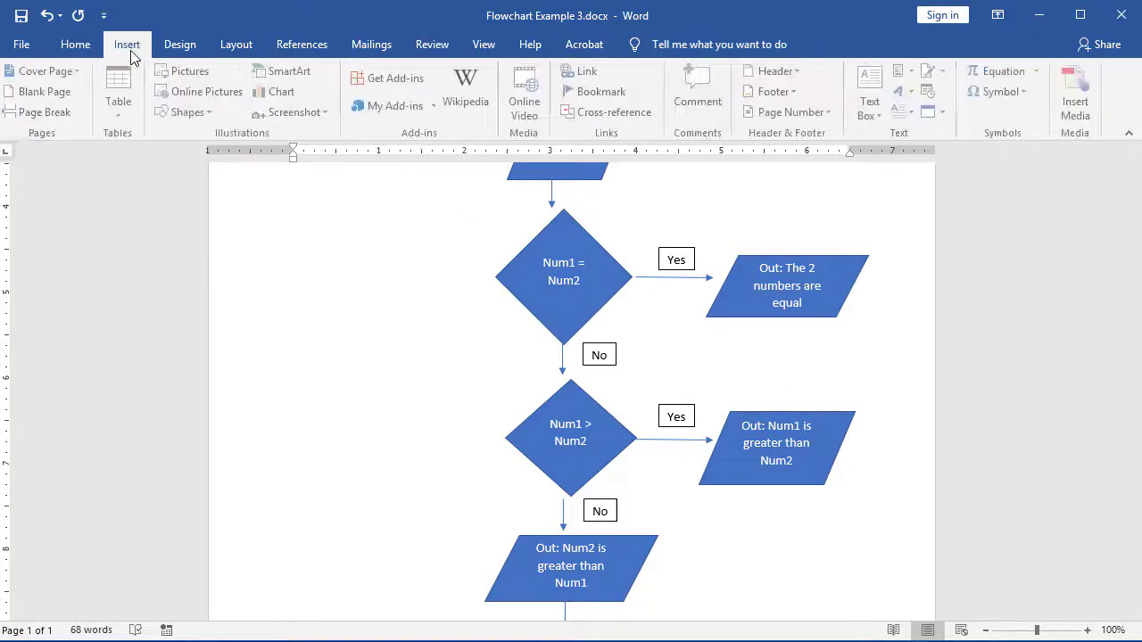
left_click(204, 113)
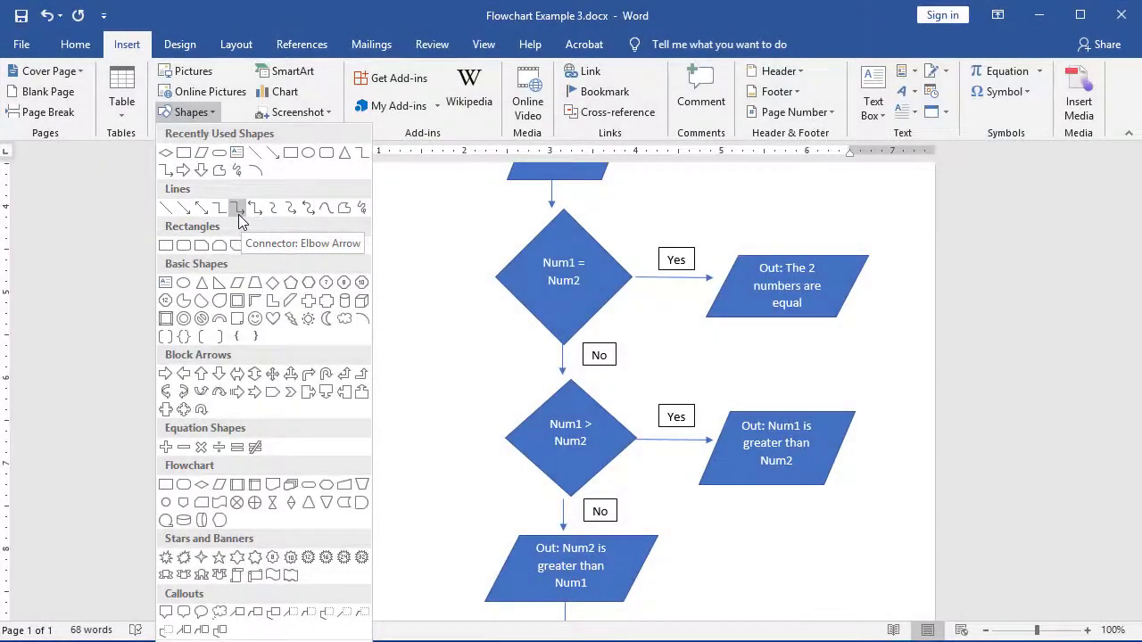
left_click(237, 214)
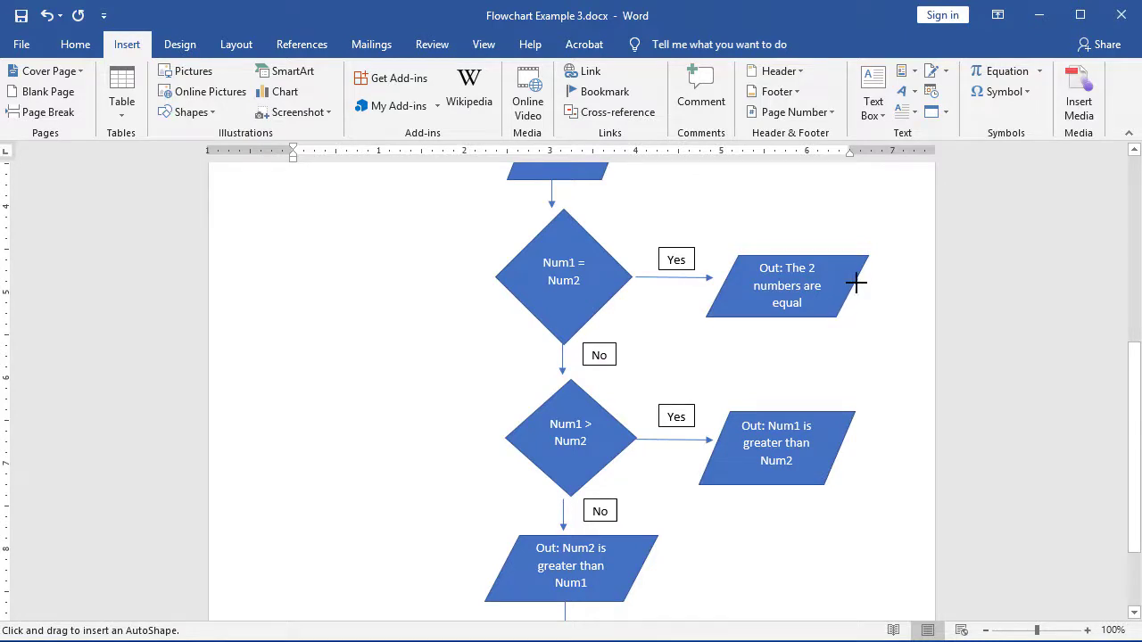
left_click_drag(856, 283, 657, 540)
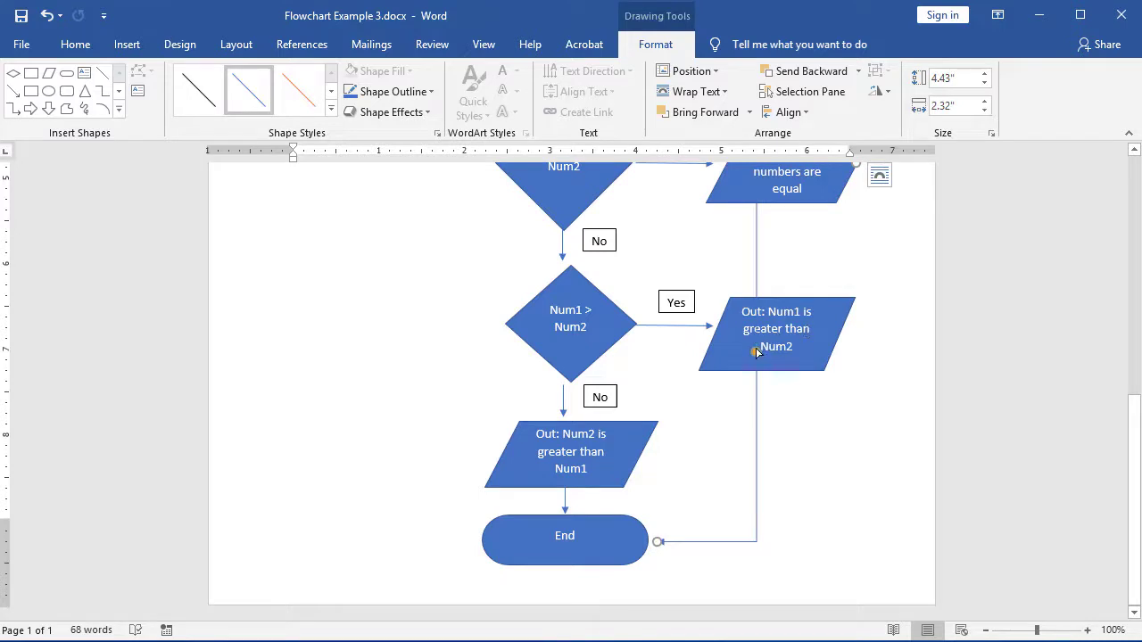
left_click_drag(756, 352, 881, 364)
scroll(958, 381, "up", 1)
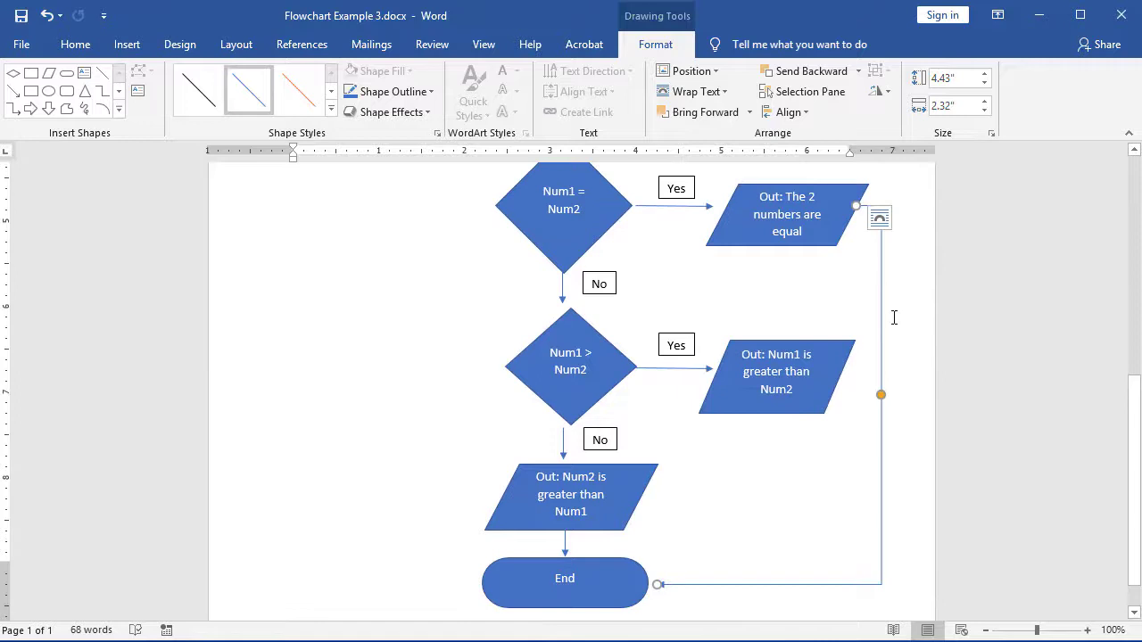
scroll(878, 217, "down", 1)
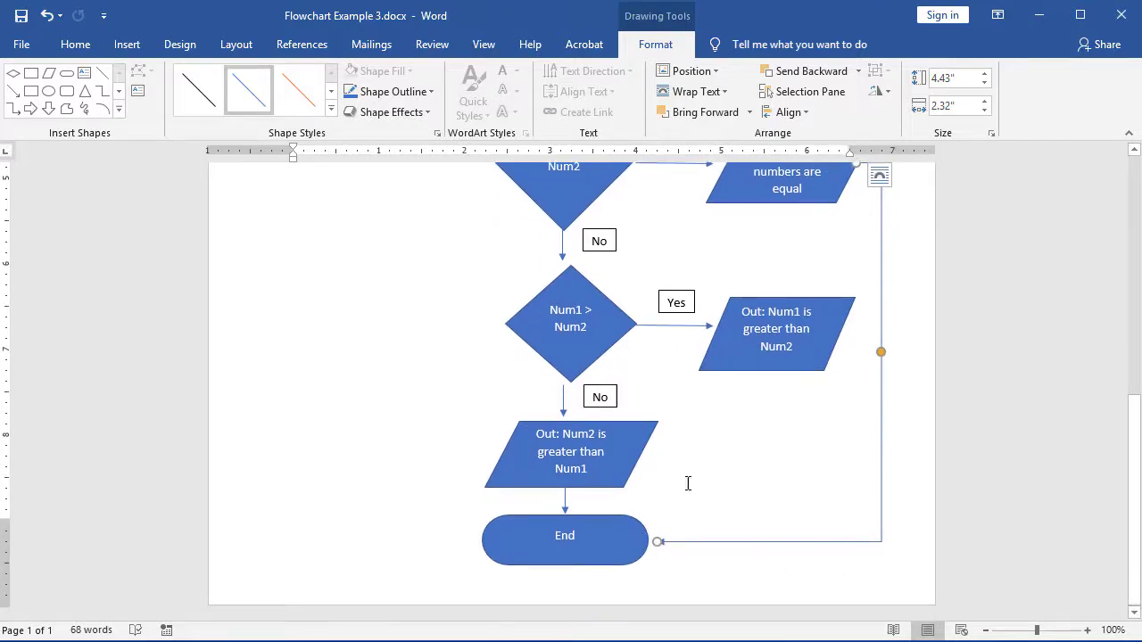
left_click(937, 493)
scroll(933, 485, "up", 10)
scroll(1003, 545, "down", 9)
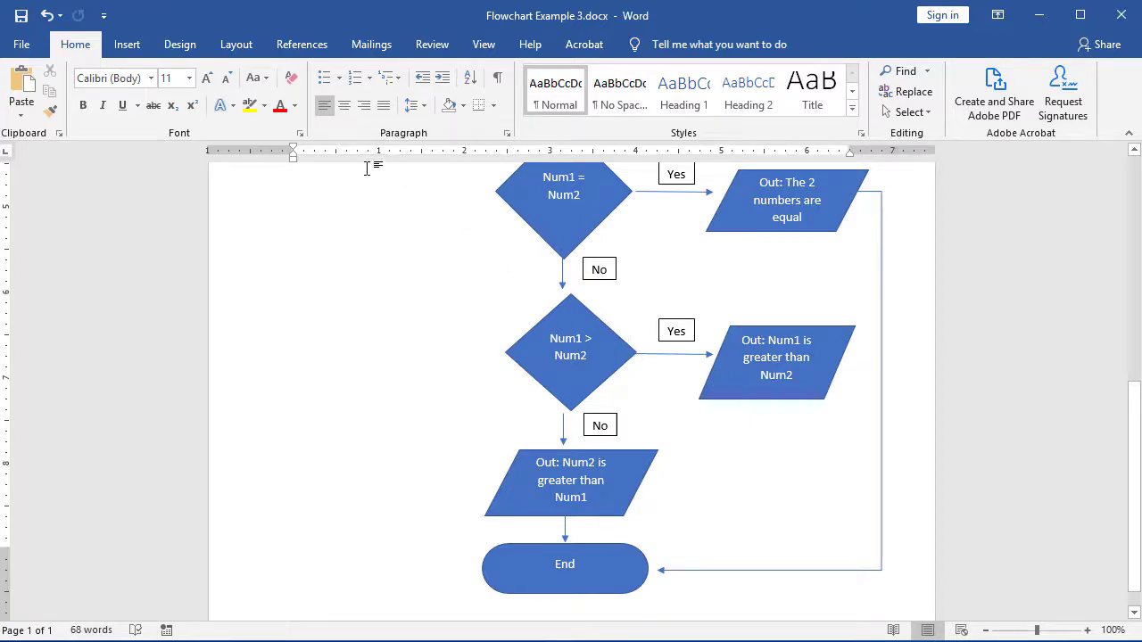
- Draw a short arrow from 'Out: Num1 is greater than Num2' to the right-hand line into End
left_click(119, 53)
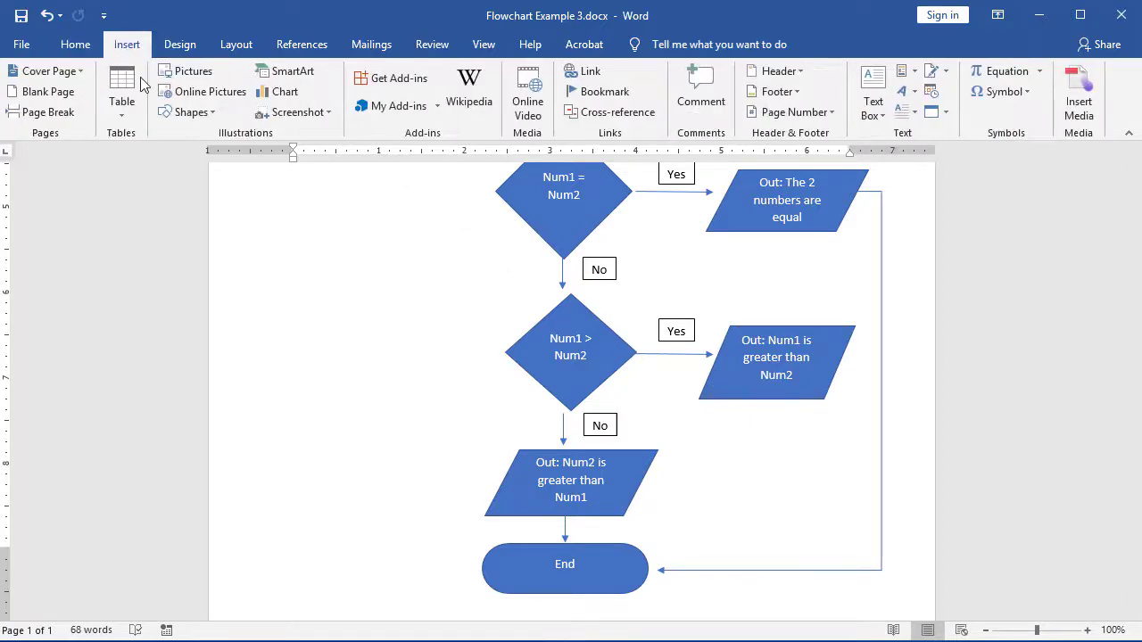
left_click(198, 114)
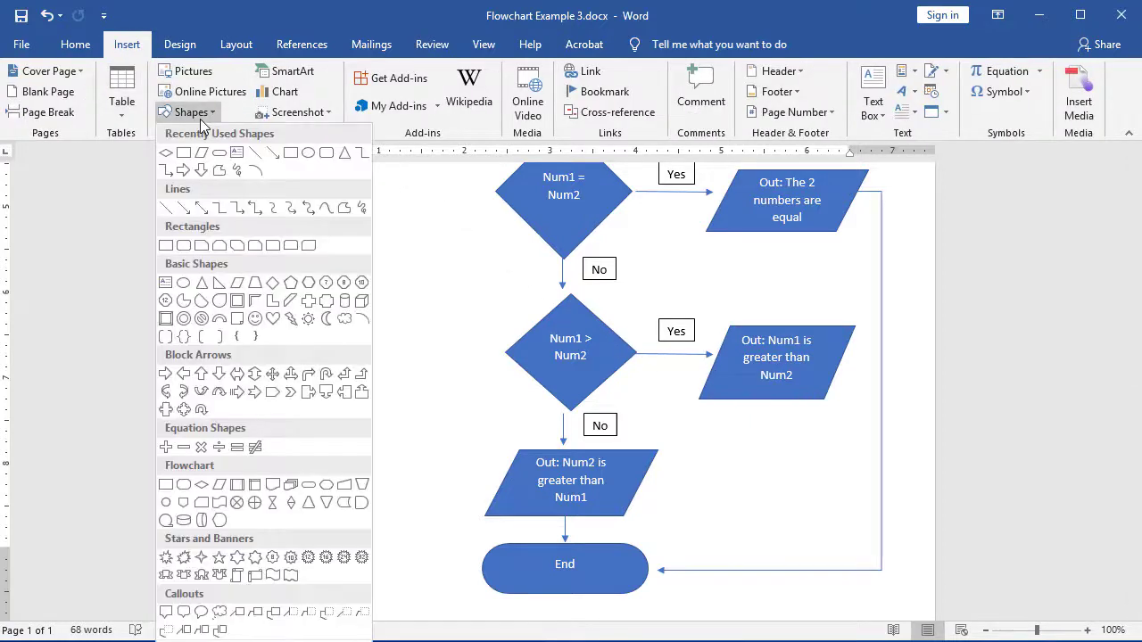
left_click(183, 207)
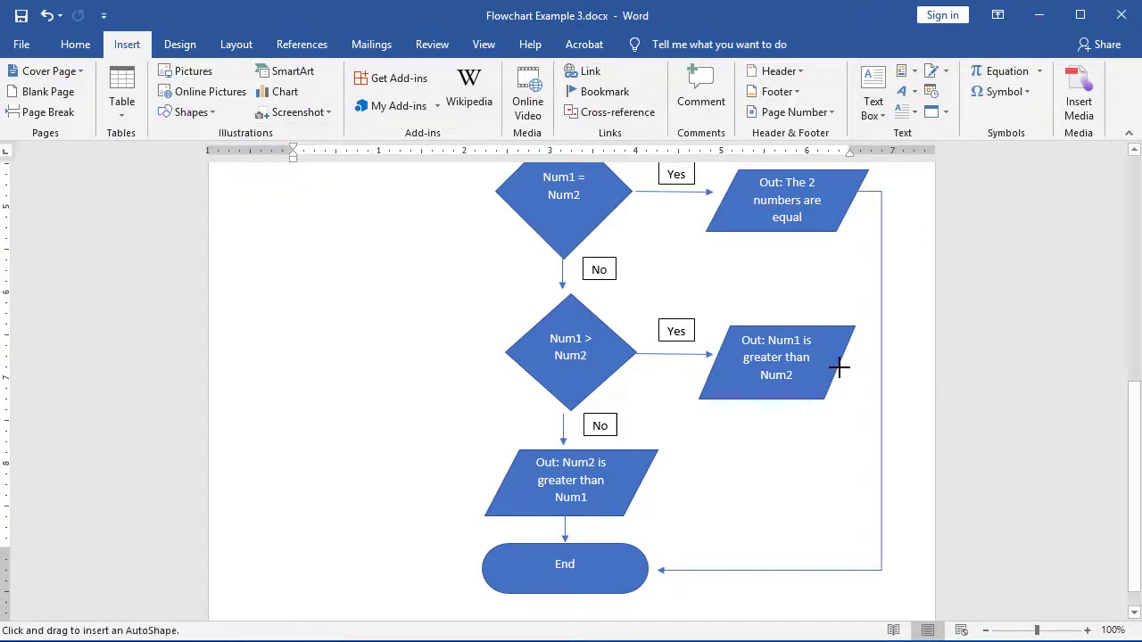
left_click_drag(848, 363, 880, 364)
left_click(898, 482)
scroll(921, 493, "down", 3)
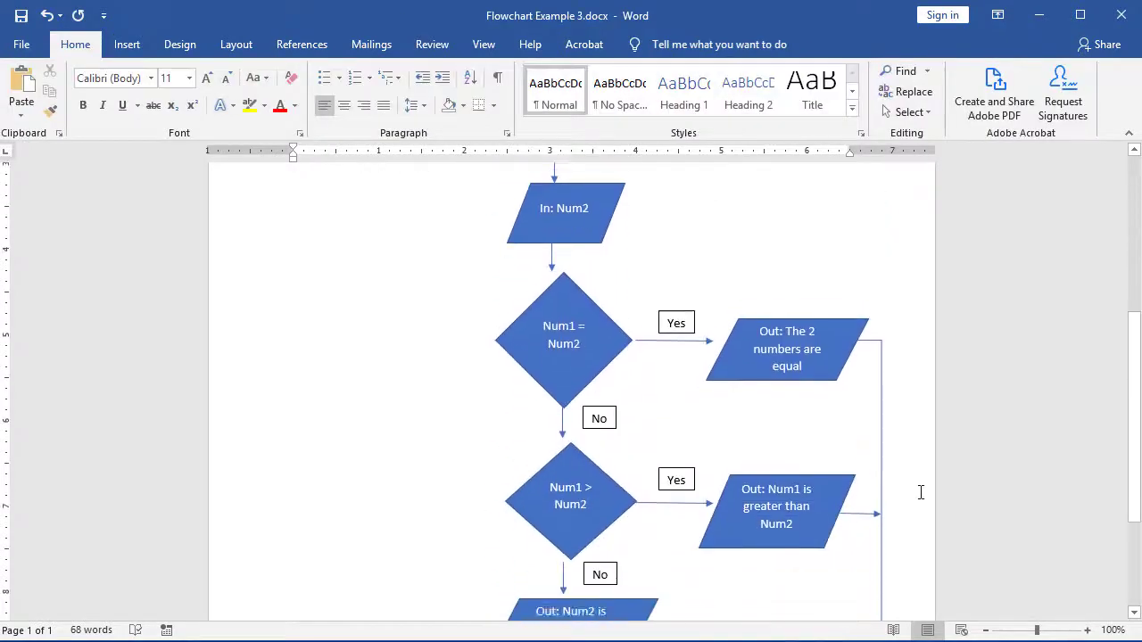
scroll(921, 492, "down", 1)
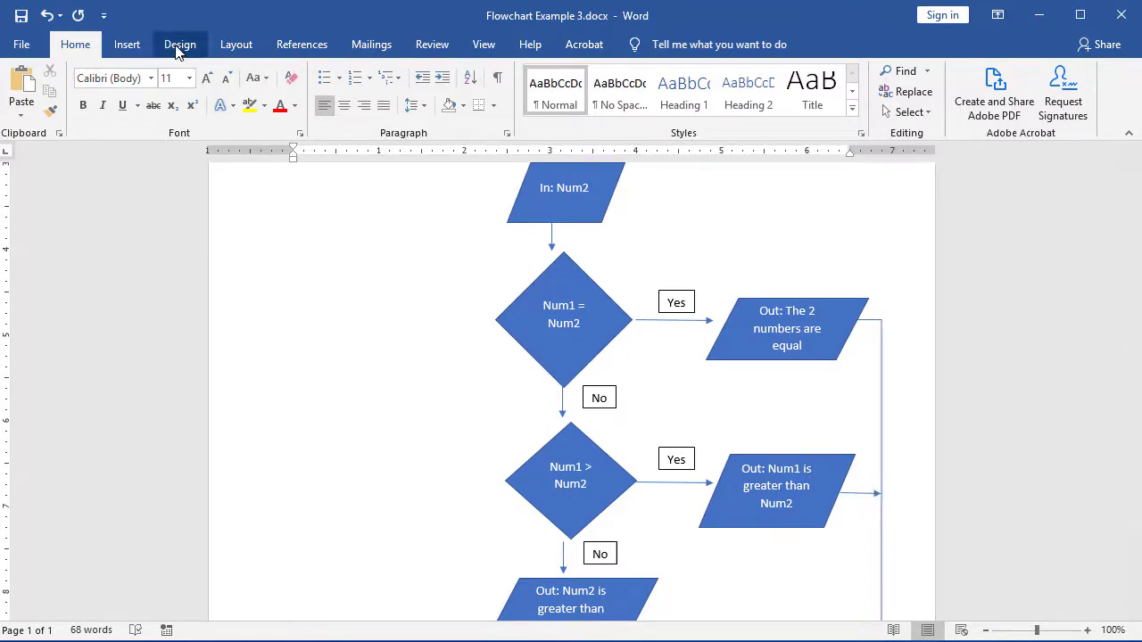
- Draw a small Flowchart: Connector circle where the 'Out: Num1 is greater than Num2' arrow meets the right vertical line
left_click(125, 44)
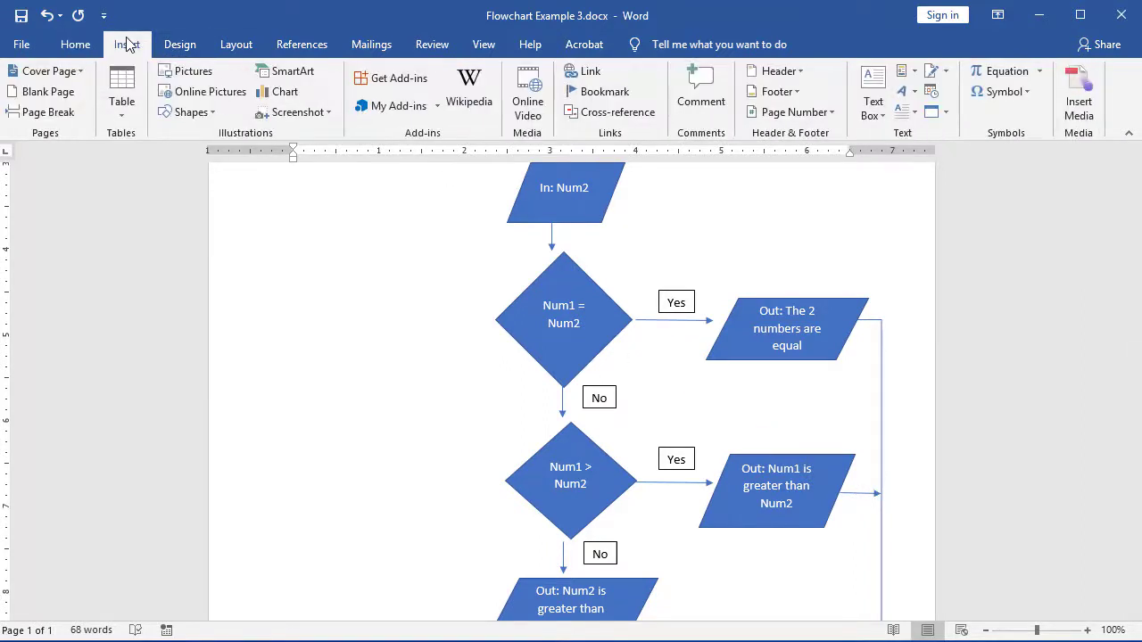
left_click(191, 113)
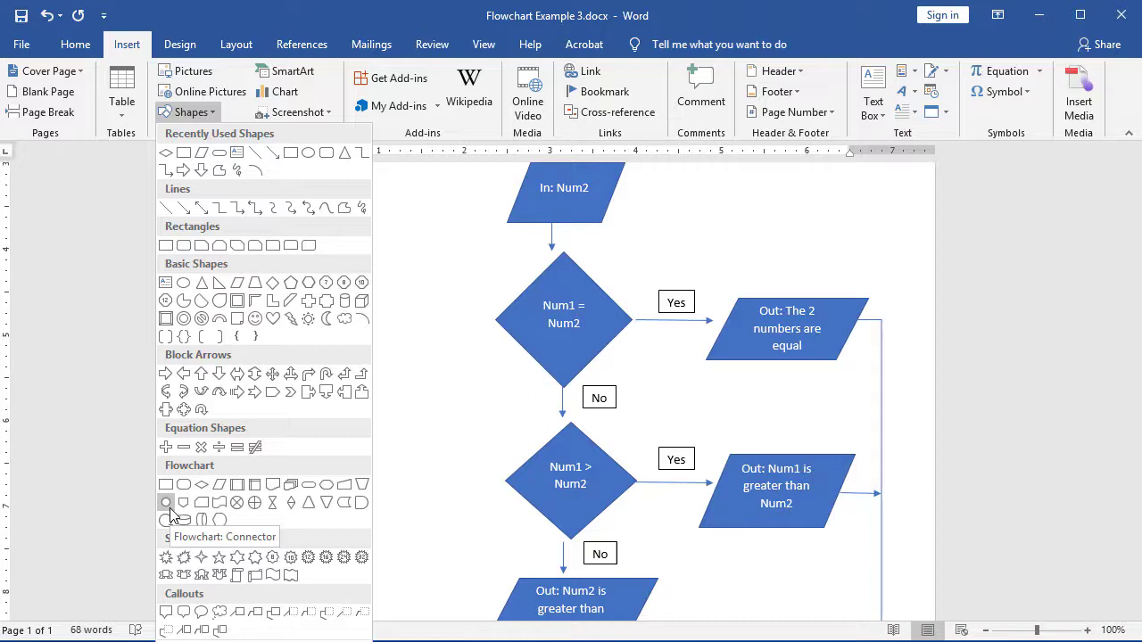
left_click(168, 507)
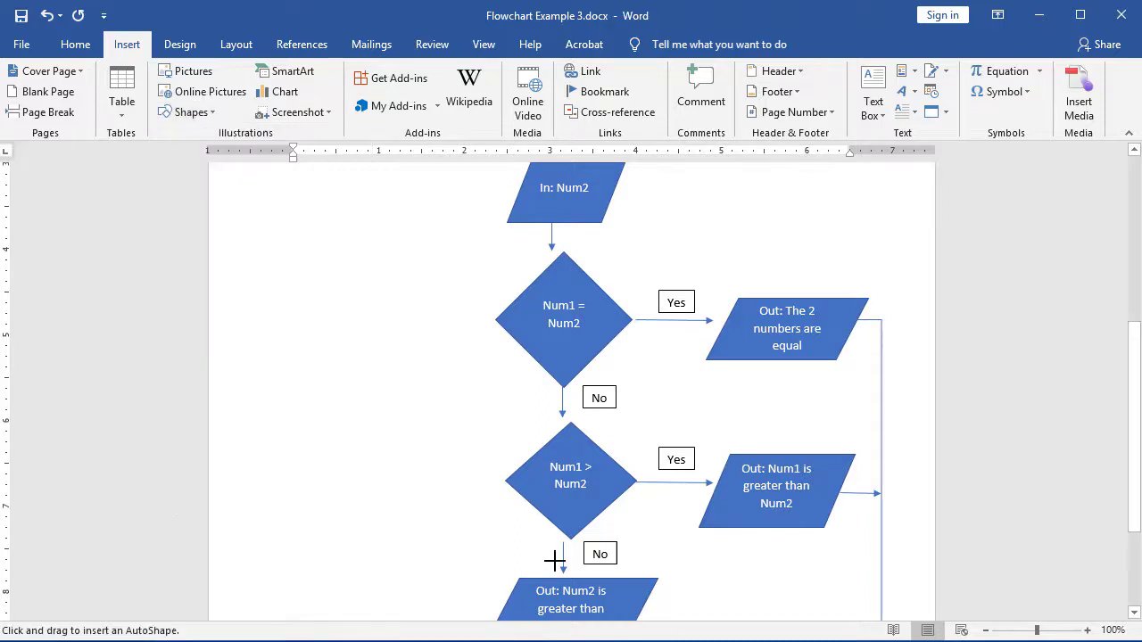
left_click_drag(879, 490, 882, 492)
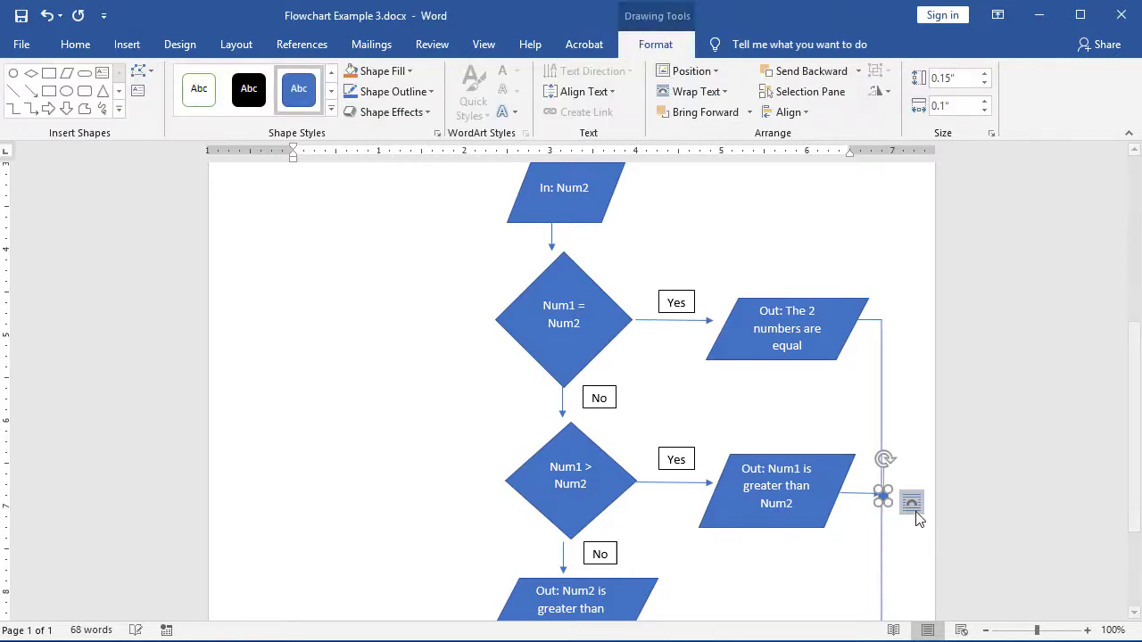
left_click(906, 528)
scroll(907, 530, "down", 1)
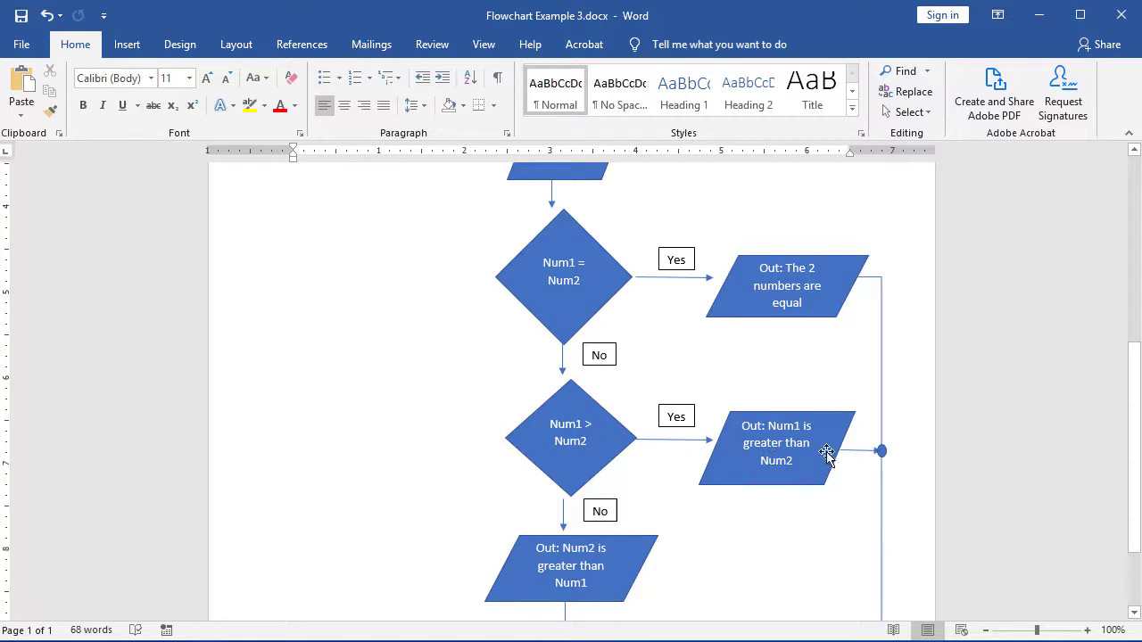
scroll(881, 455, "down", 3)
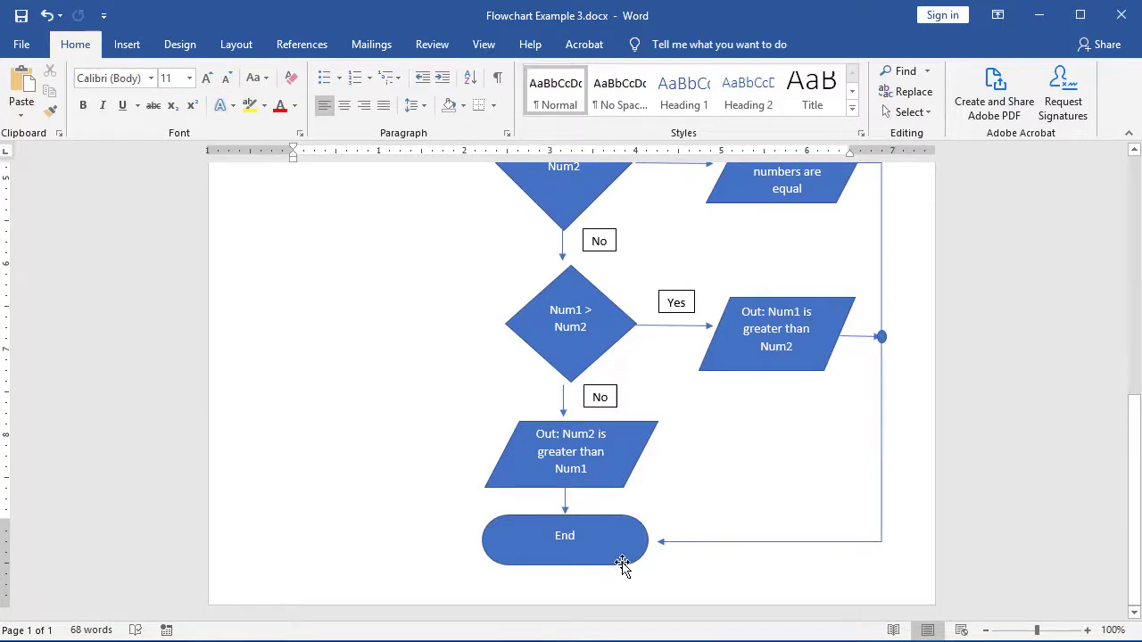
scroll(623, 566, "up", 8)
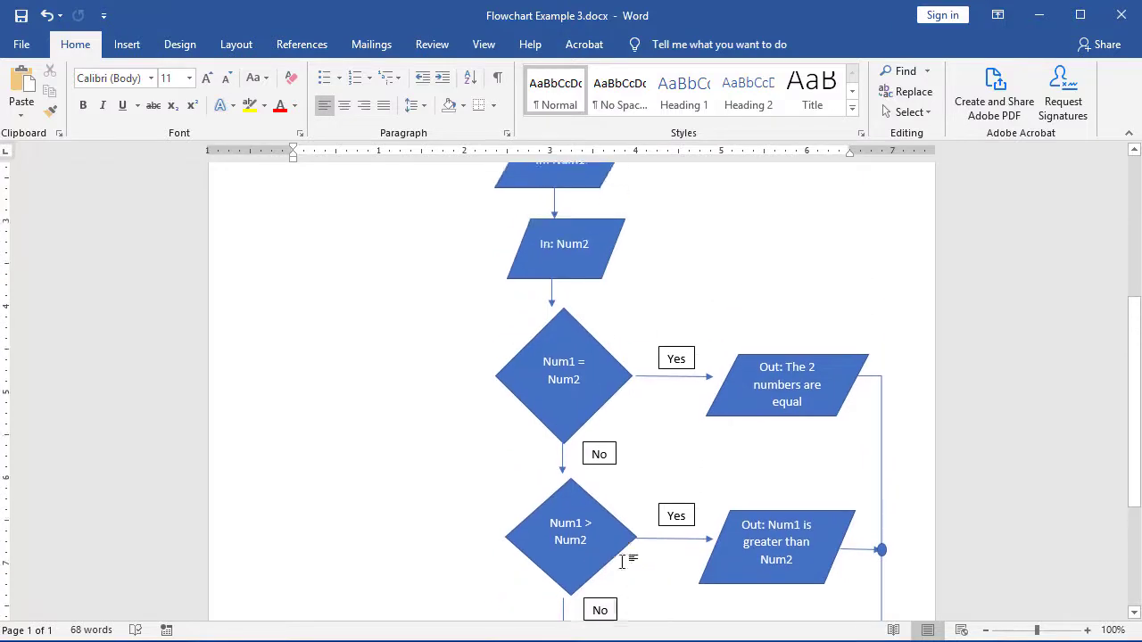
scroll(669, 500, "down", 8)
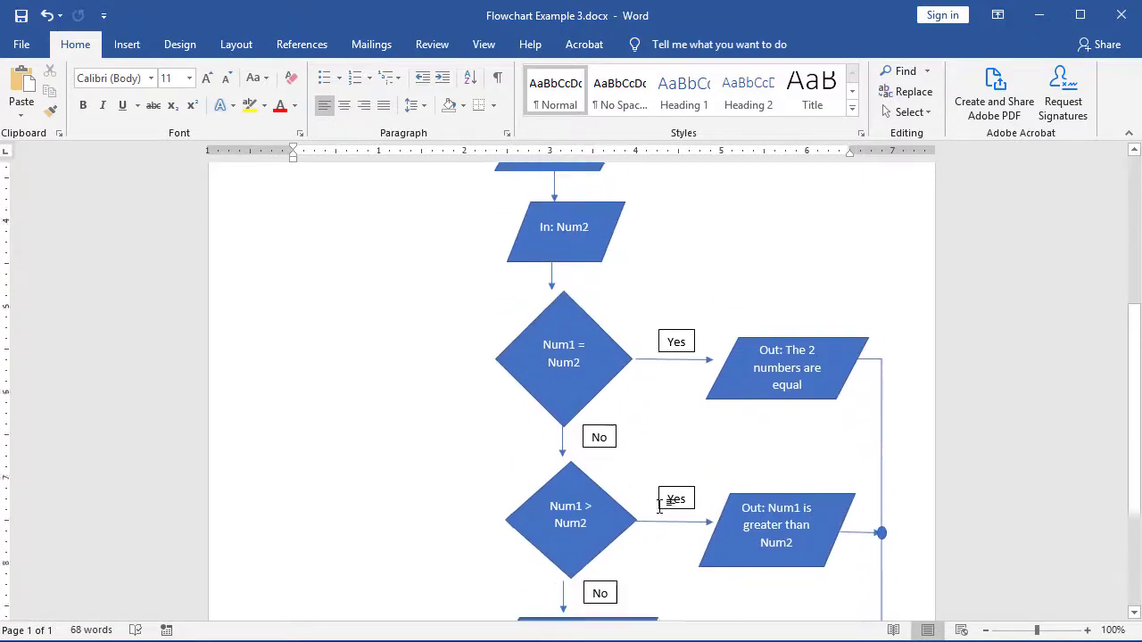
scroll(604, 551, "up", 4)
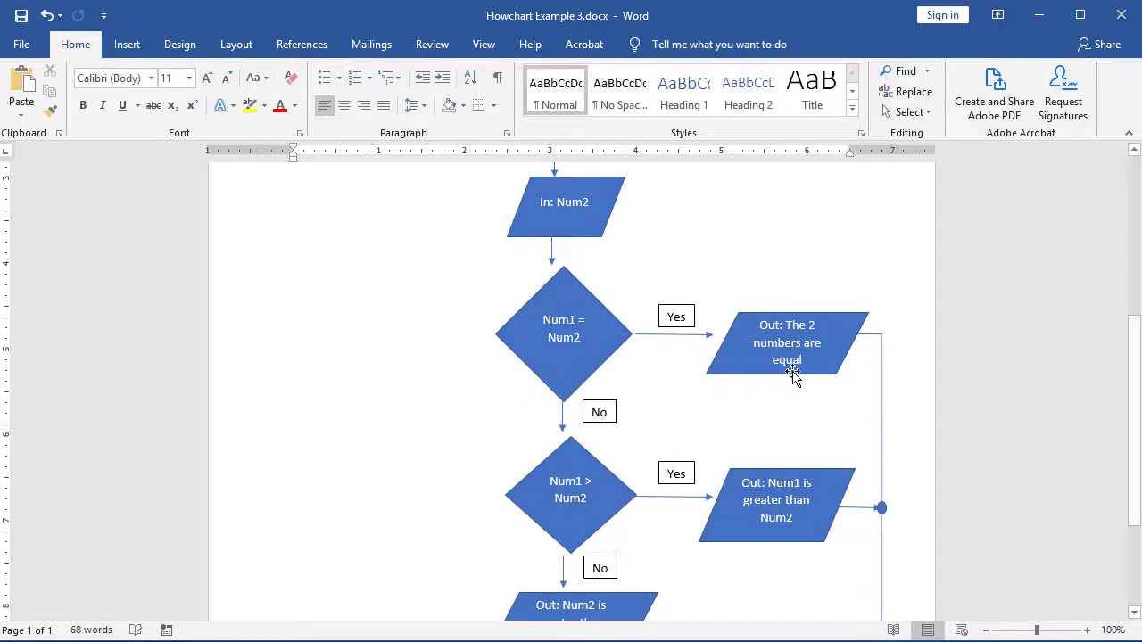
scroll(794, 373, "down", 3)
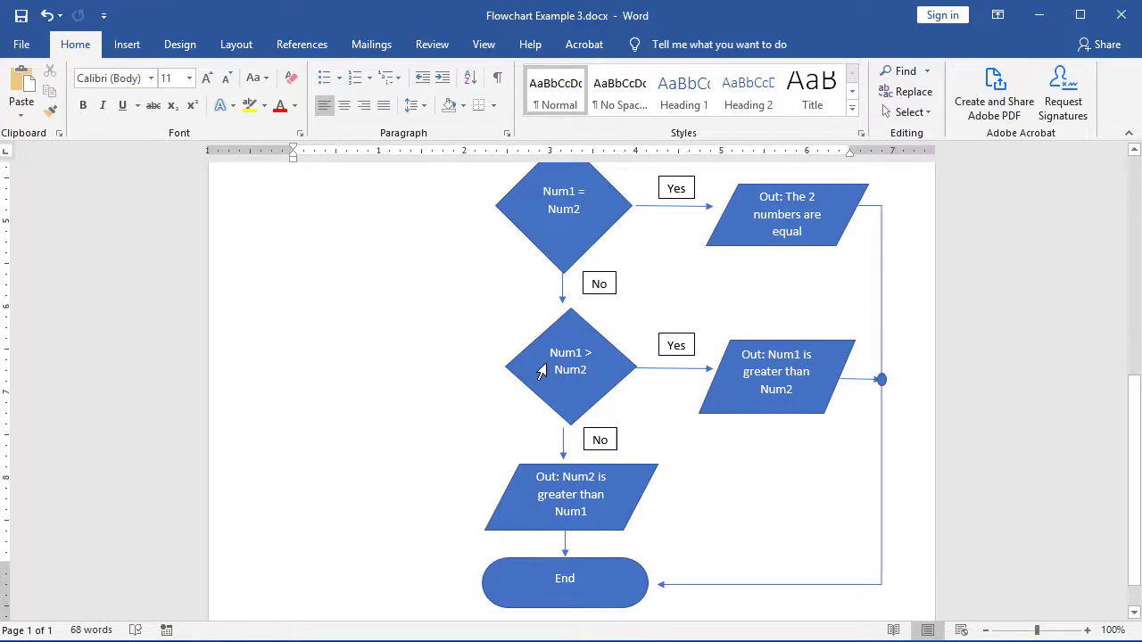
scroll(541, 373, "up", 8)
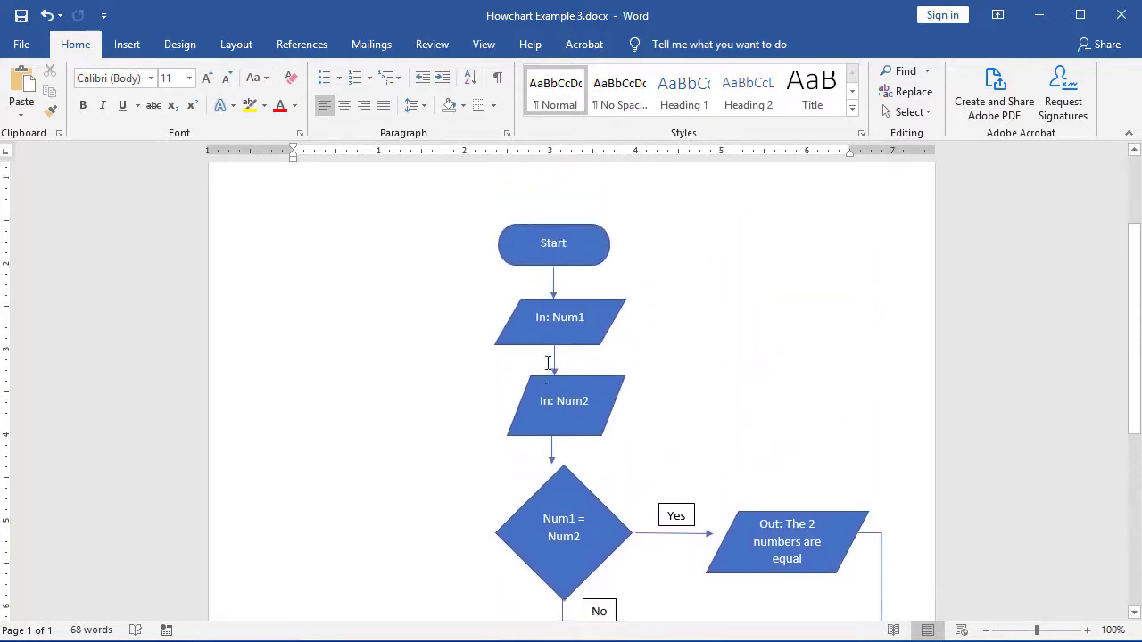
scroll(548, 363, "down", 1)
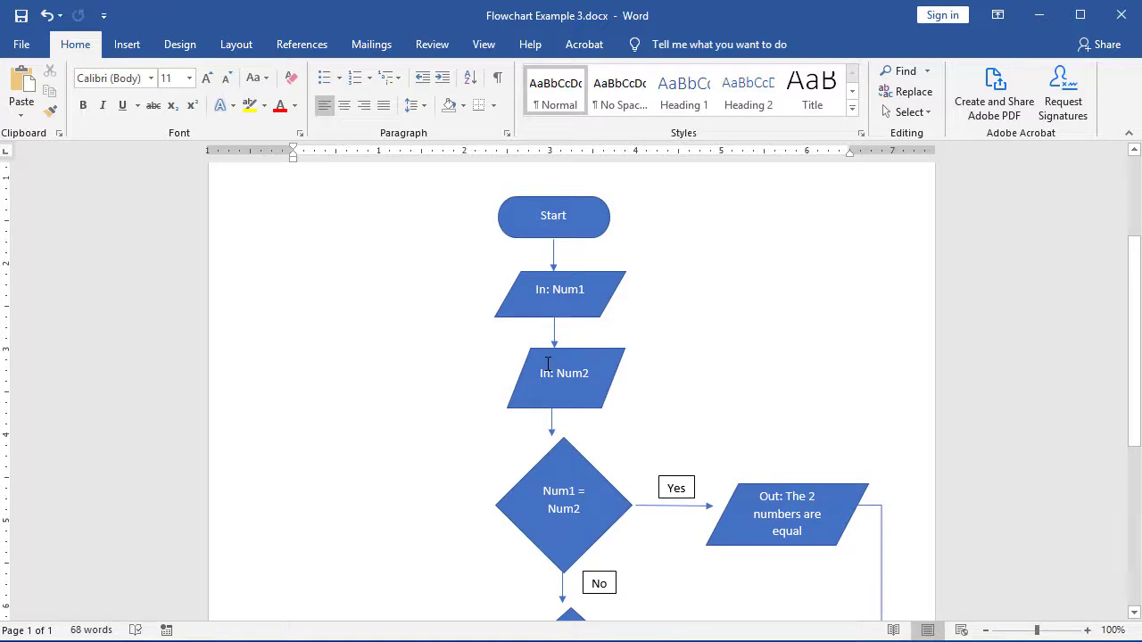
scroll(548, 362, "down", 3)
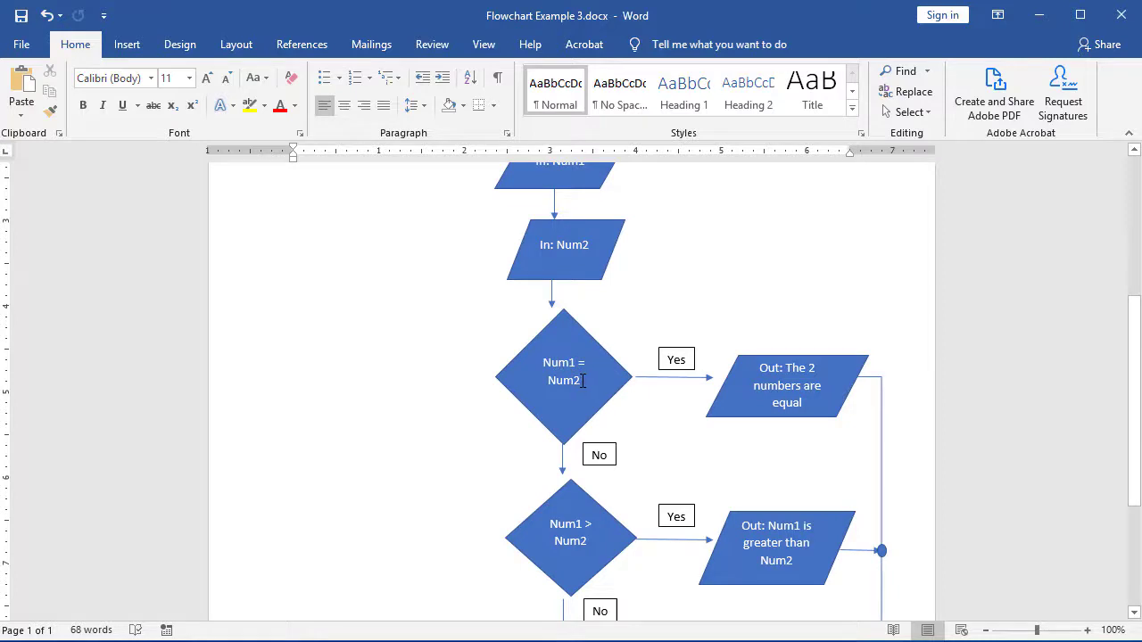
scroll(622, 437, "down", 3)
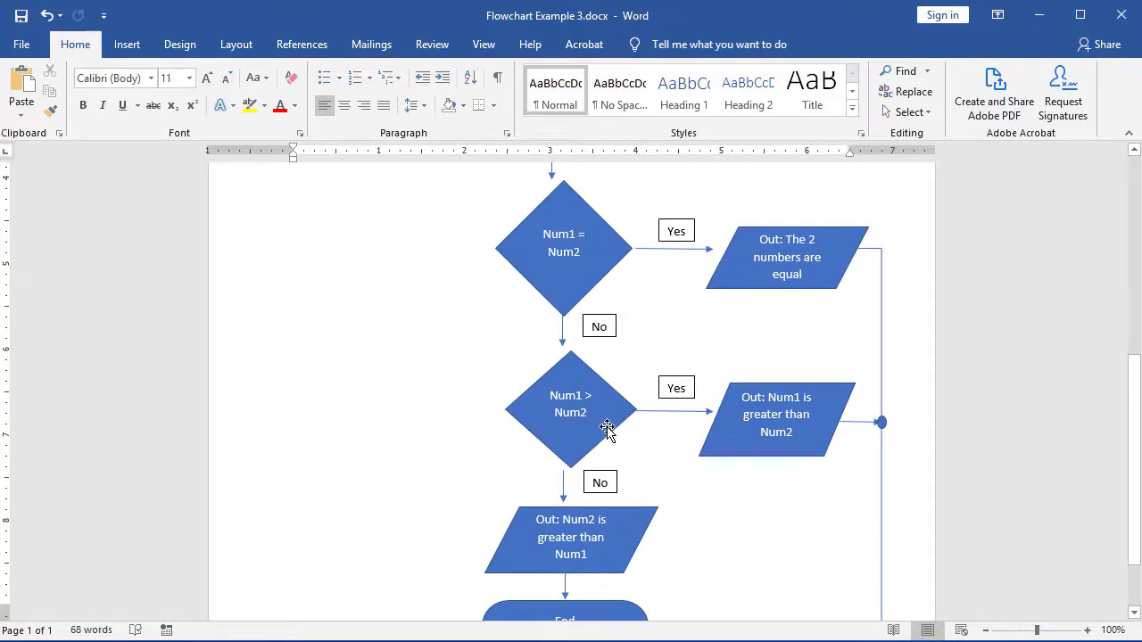
scroll(612, 434, "down", 2)
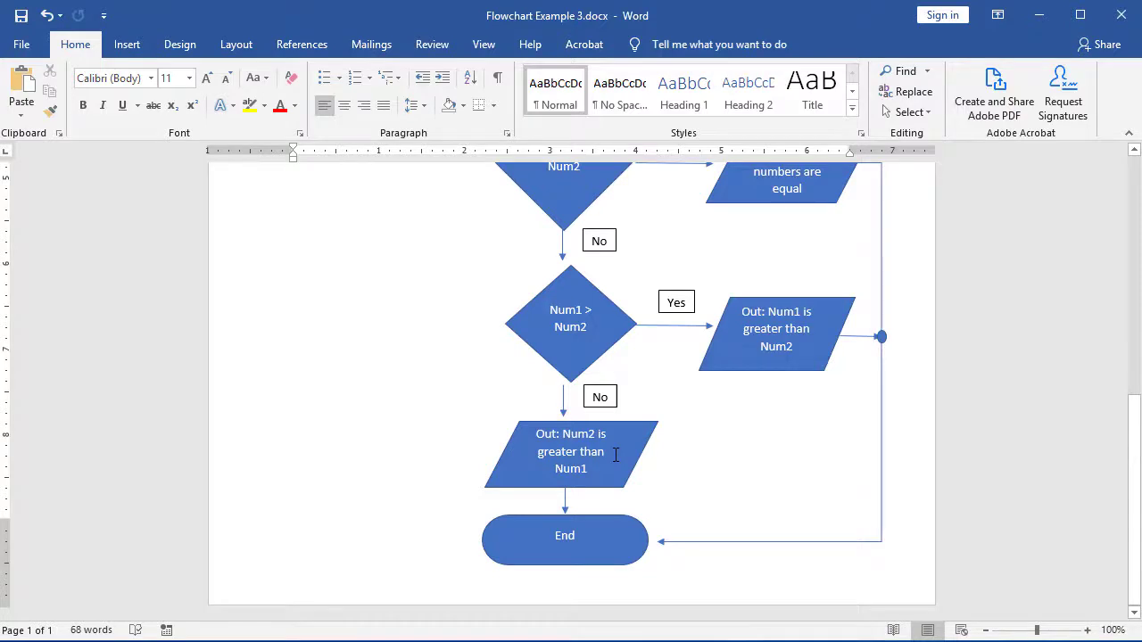
scroll(615, 455, "up", 9)
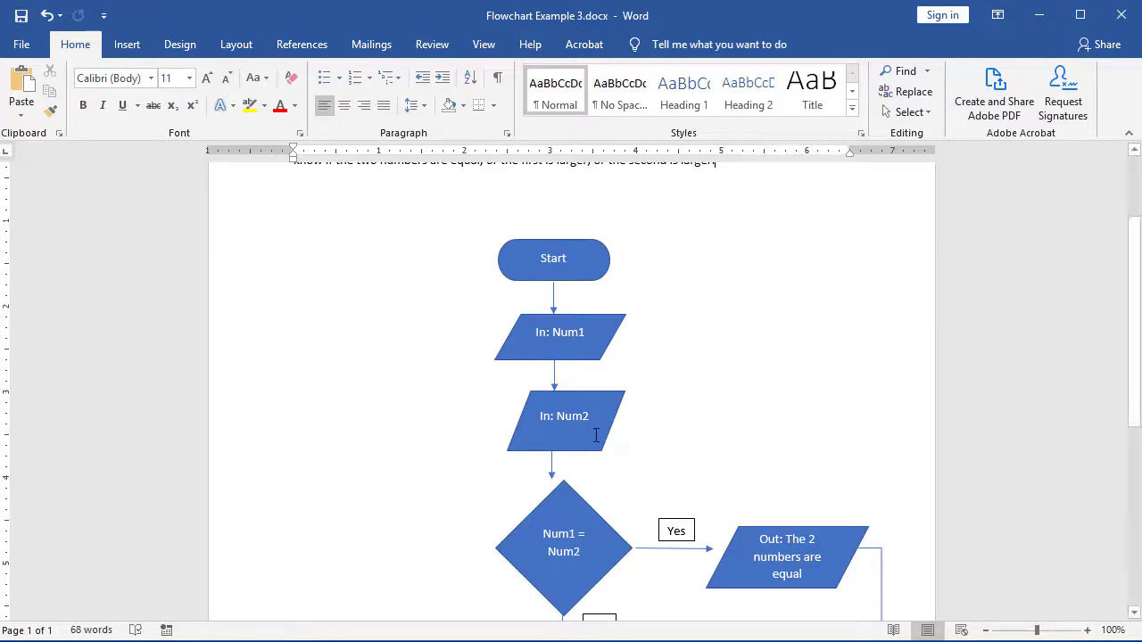
scroll(593, 434, "down", 1)
scroll(594, 434, "down", 3)
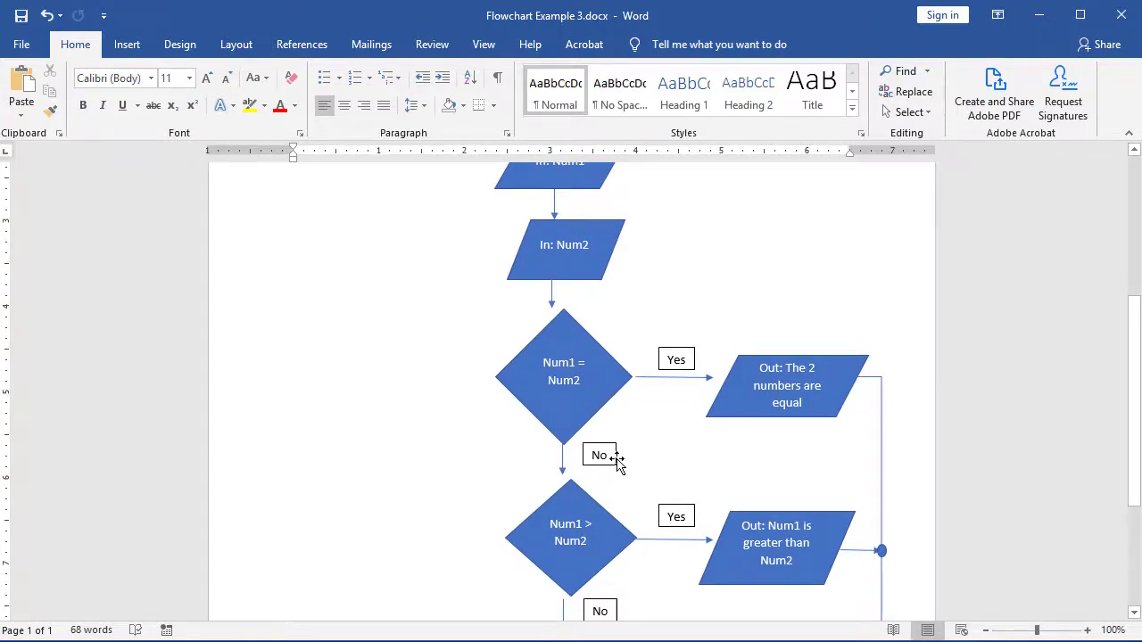
scroll(620, 453, "down", 3)
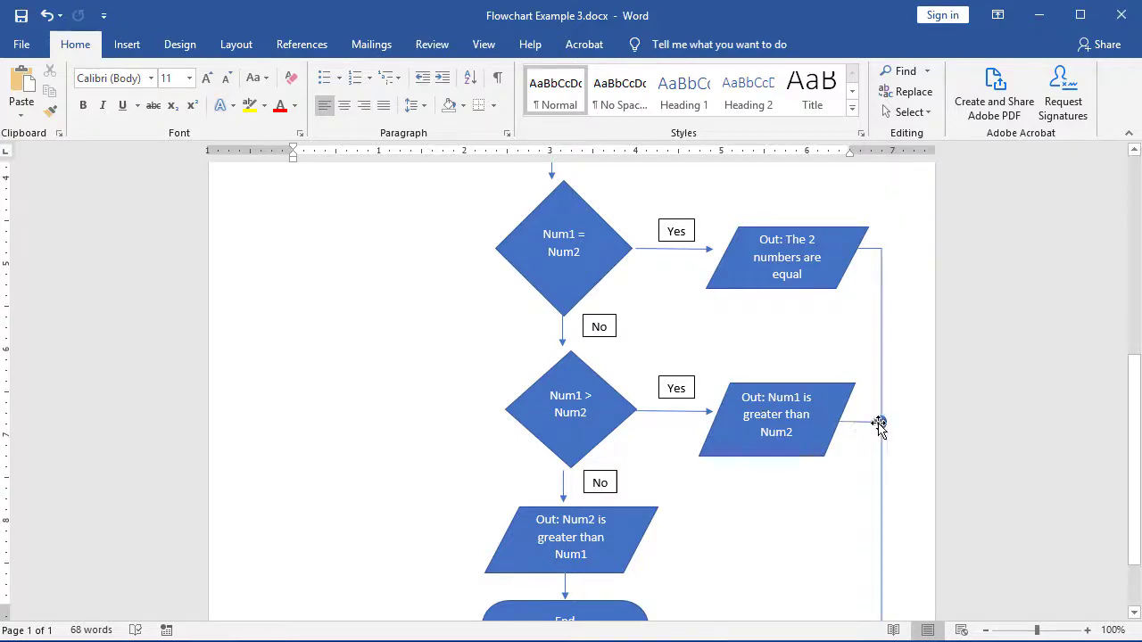
scroll(871, 429, "down", 2)
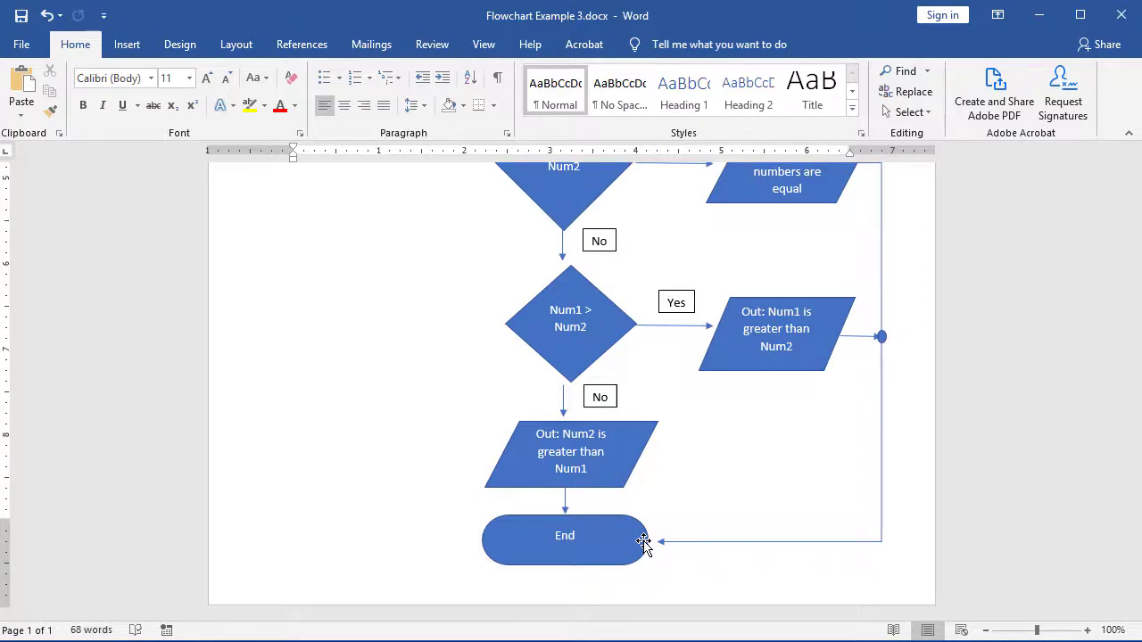
scroll(643, 542, "up", 10)
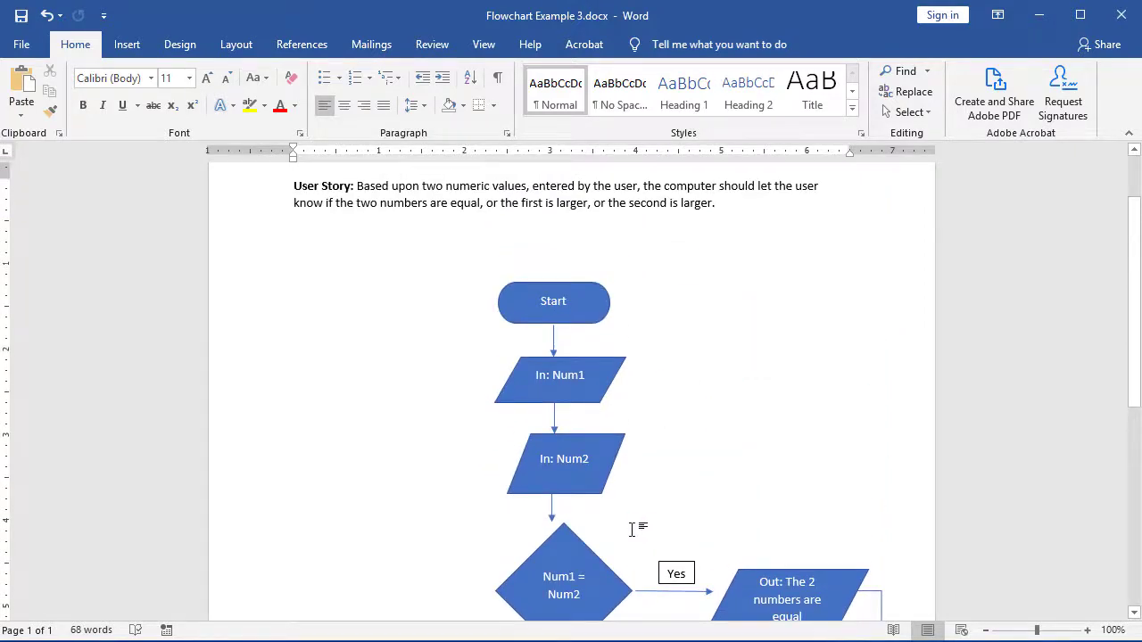
scroll(632, 530, "down", 1)
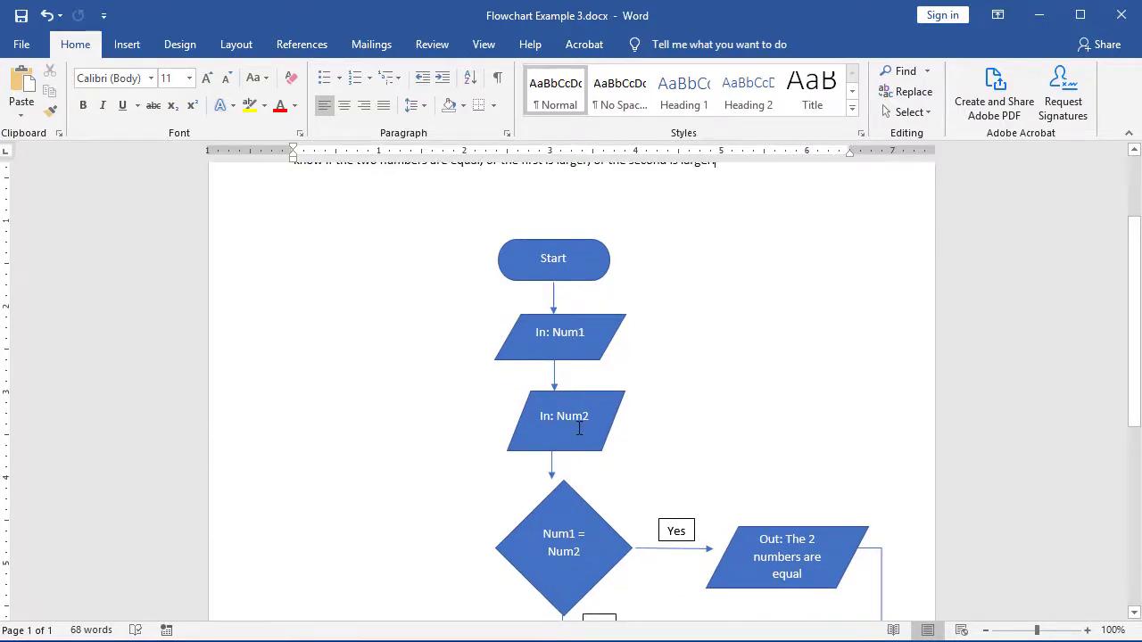
scroll(579, 430, "down", 3)
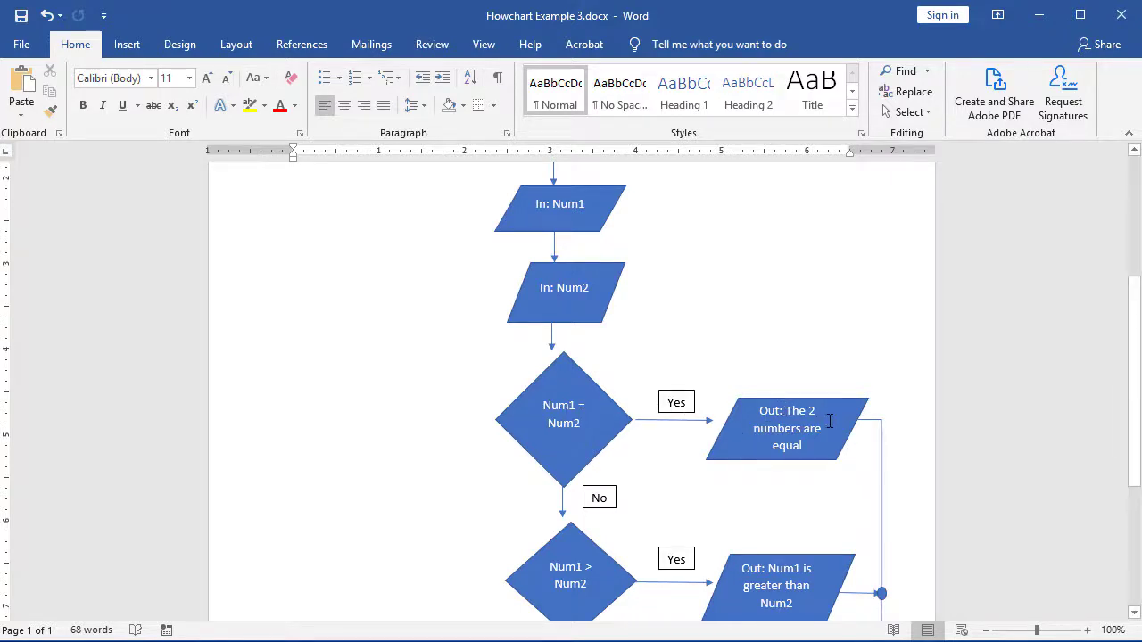
scroll(879, 431, "down", 3)
left_click(879, 431)
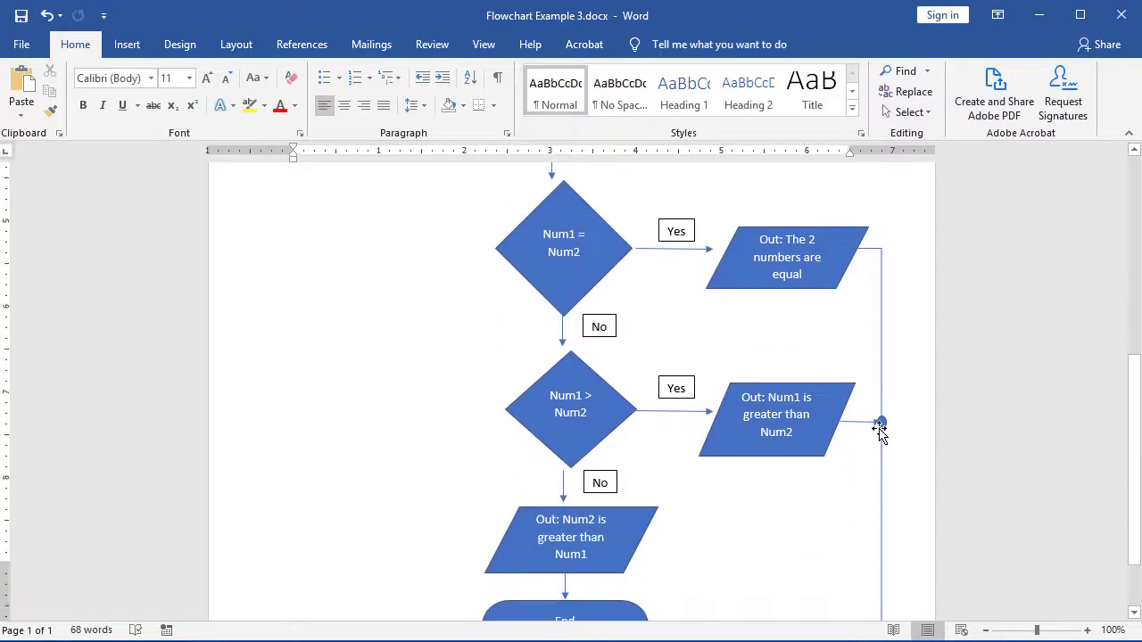
scroll(880, 434, "down", 2)
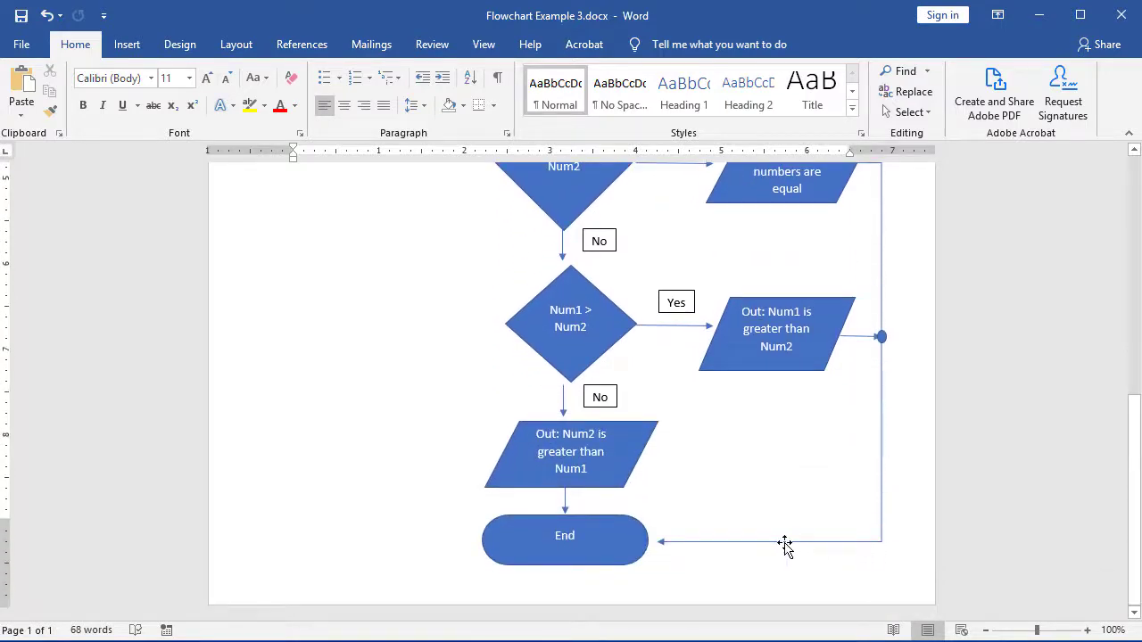